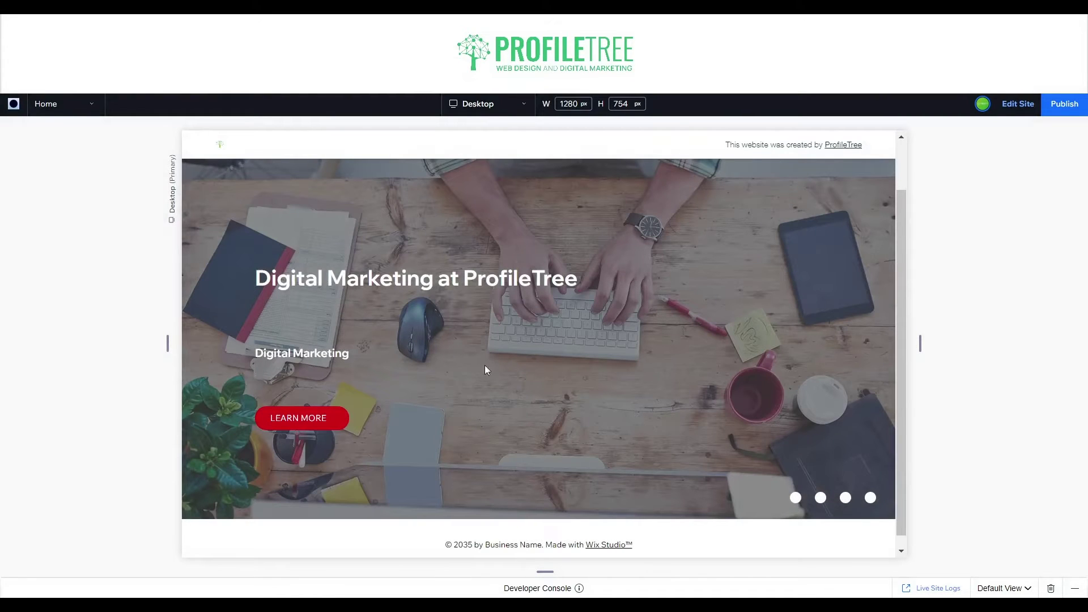
Step: Show the second slide of the Digital Marketing slideshow in the Home page preview
click(821, 498)
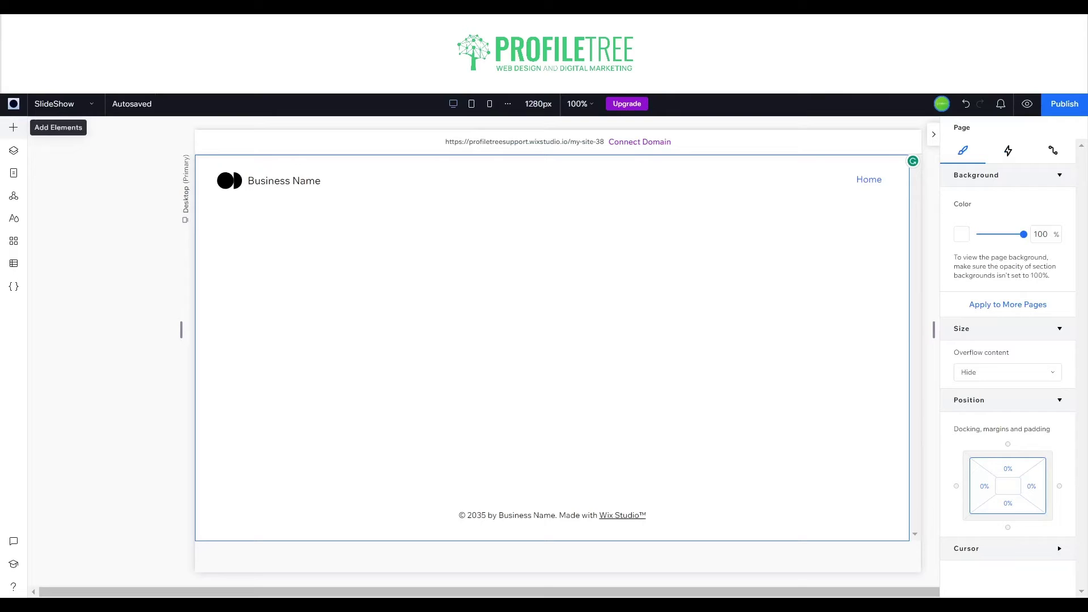
Step: Add the "Commercial" slideshow repeater to the blank SlideShow page and stretch it to fill its section
click(13, 129)
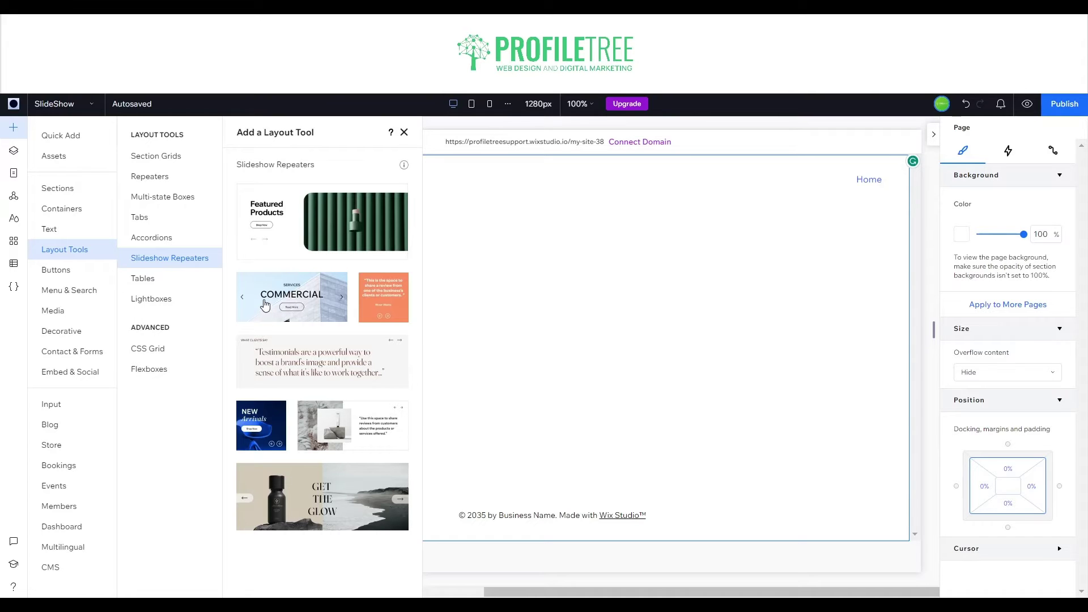
drag(330, 311, 583, 317)
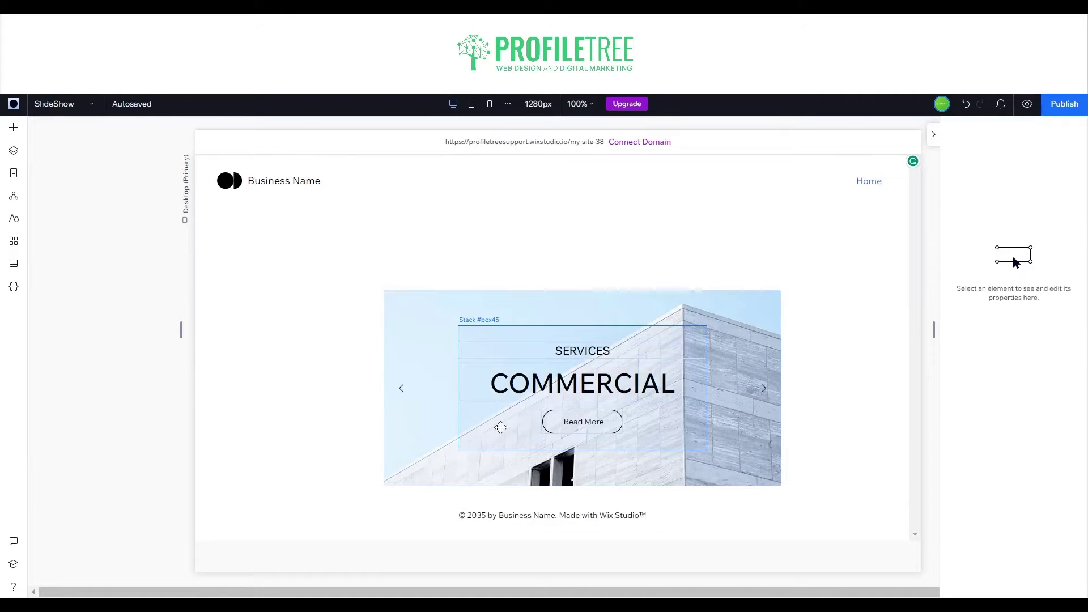
click(500, 427)
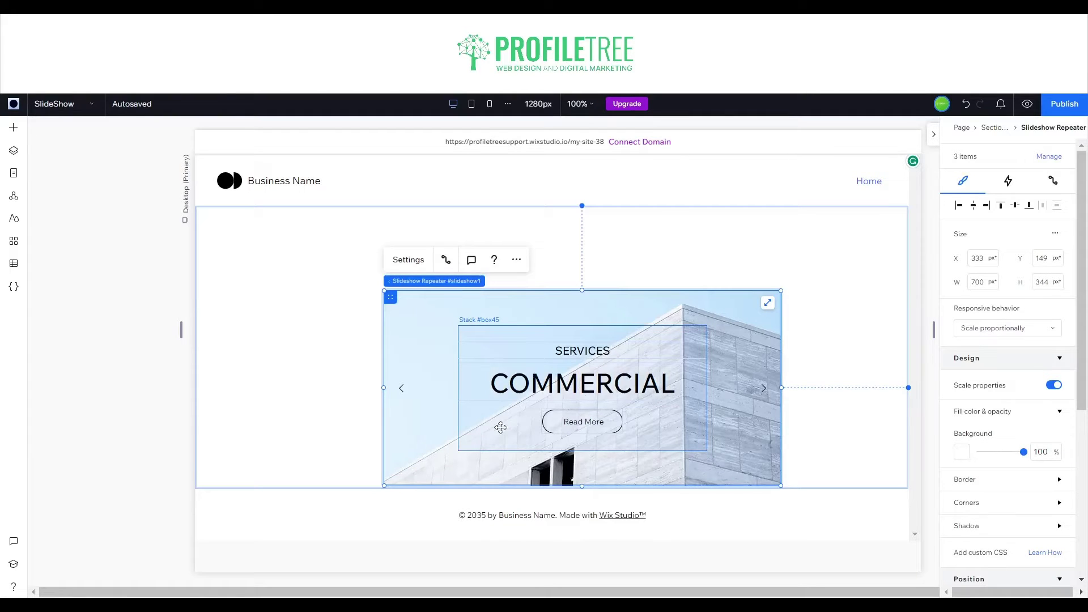
click(767, 304)
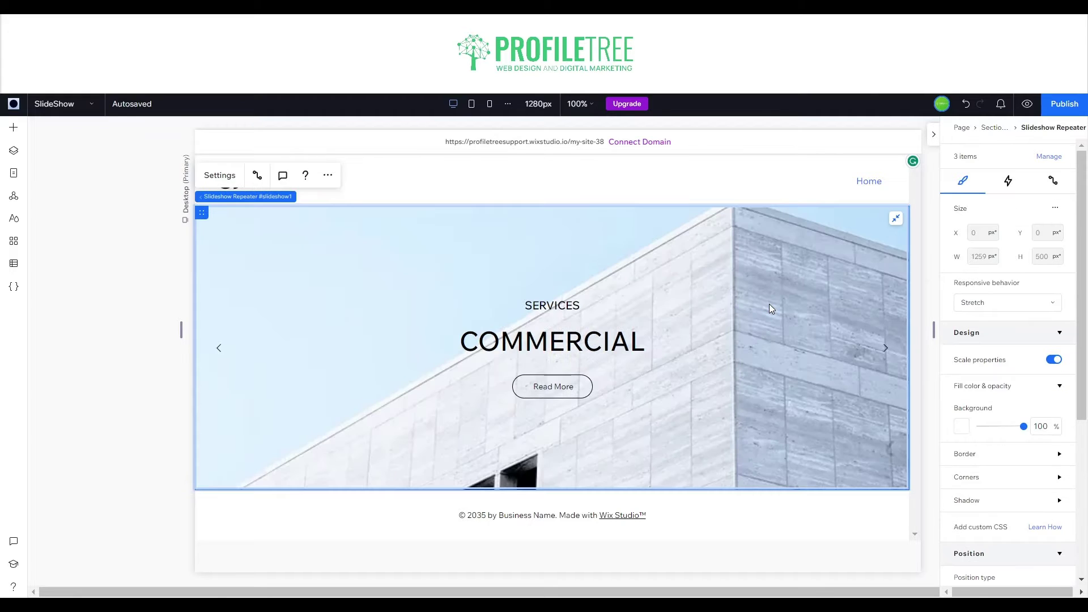
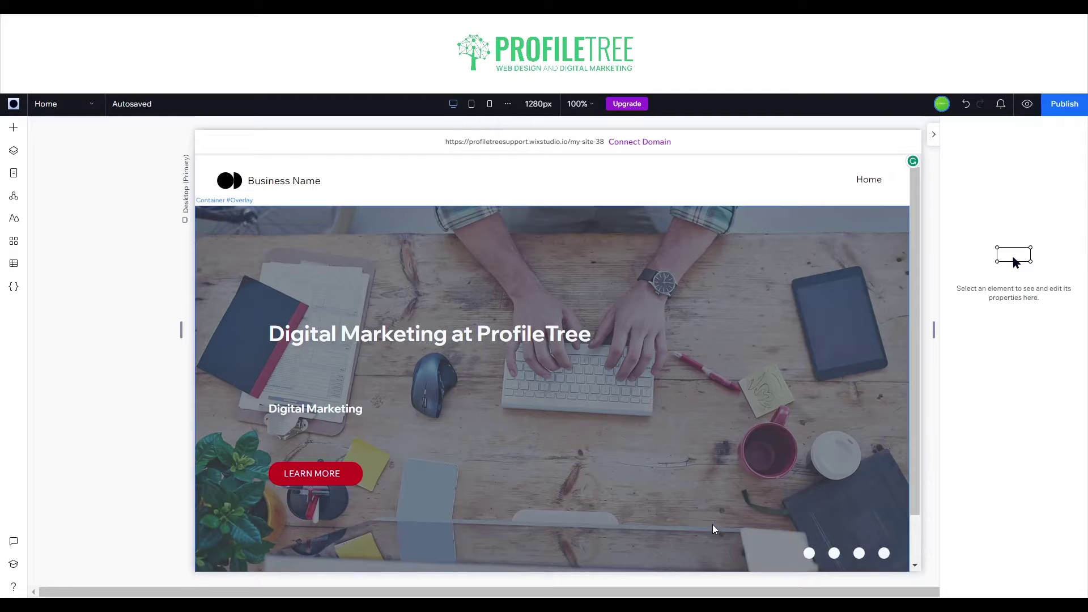
Step: Switch to the SlideShow page and hide the icon of the slideshow's left navigation button
click(68, 112)
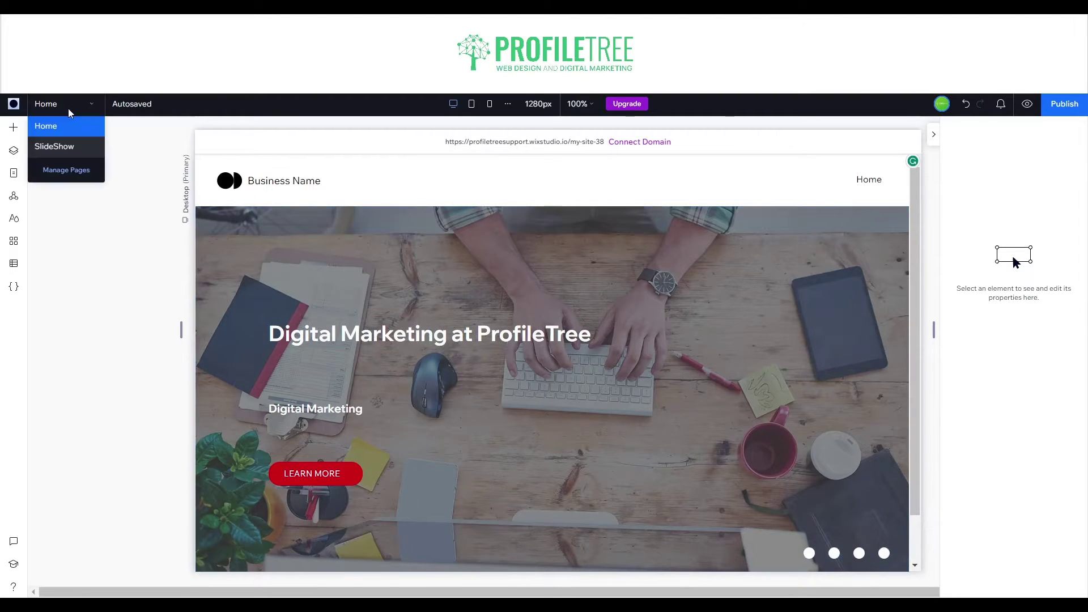
click(71, 149)
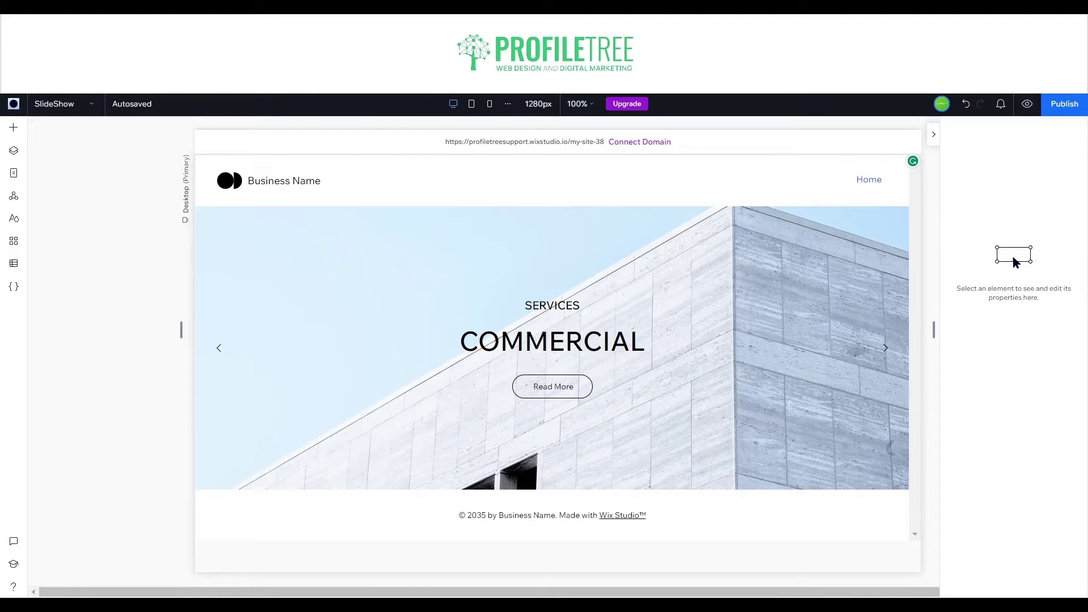
click(220, 346)
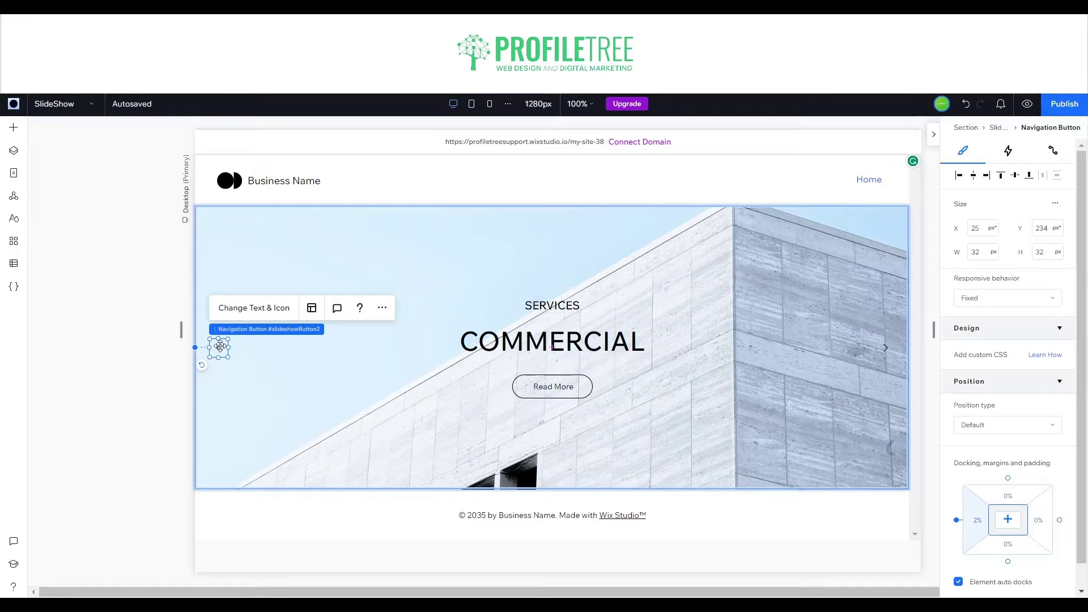
click(969, 327)
scroll(1007, 406, down, 3)
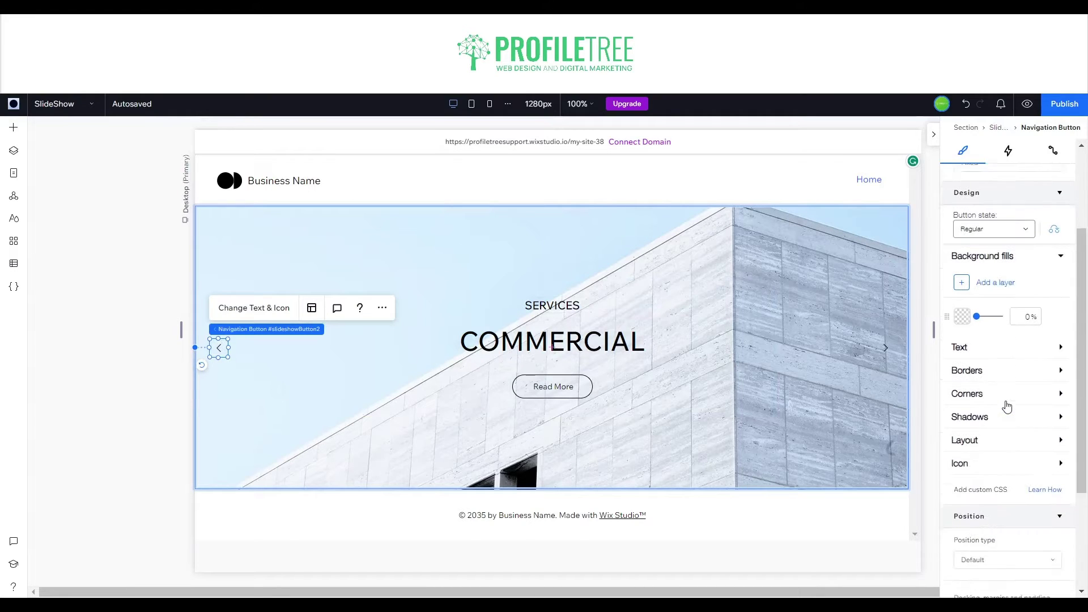
click(992, 449)
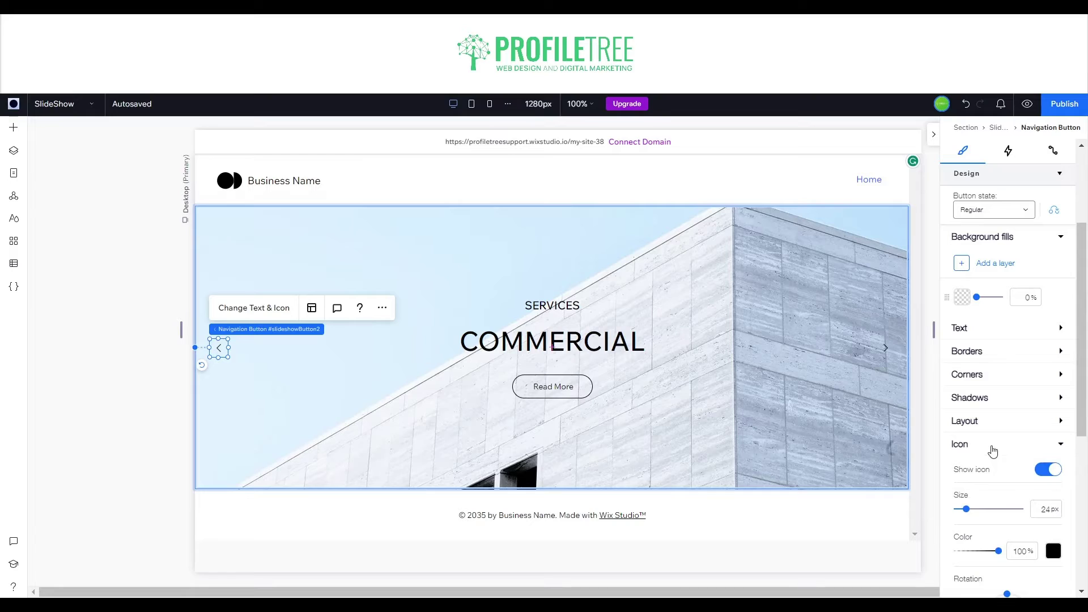
click(1049, 471)
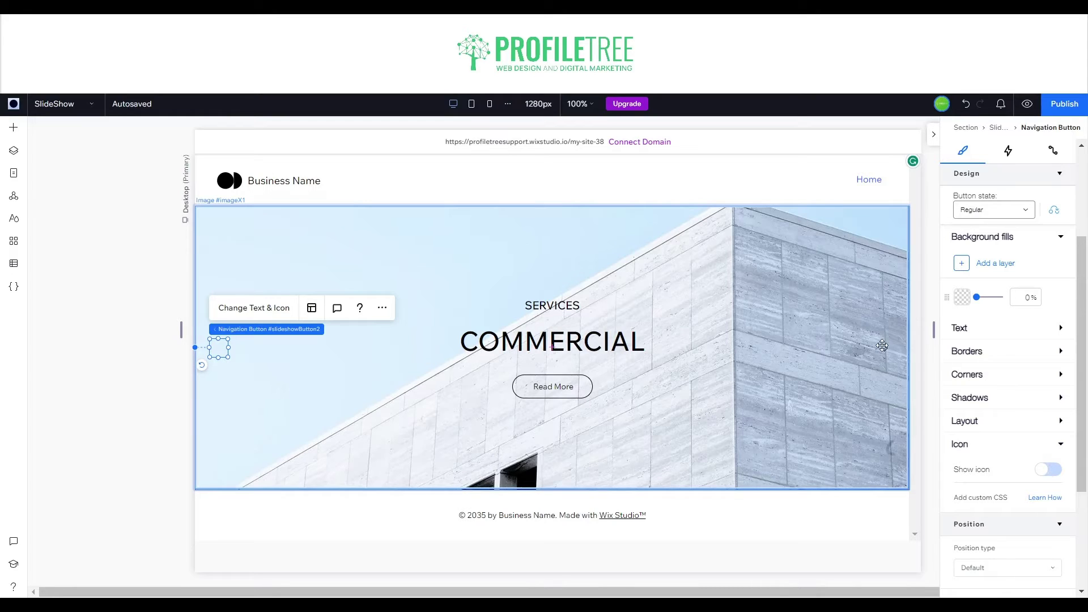
Step: Hide the icon of the slideshow's right navigation button
click(883, 348)
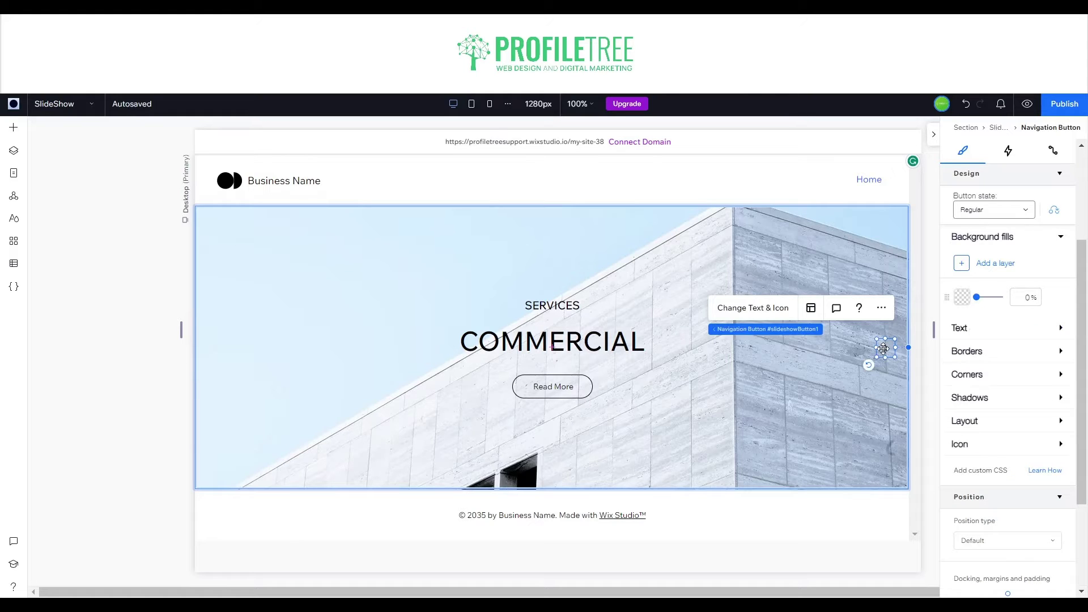
click(970, 444)
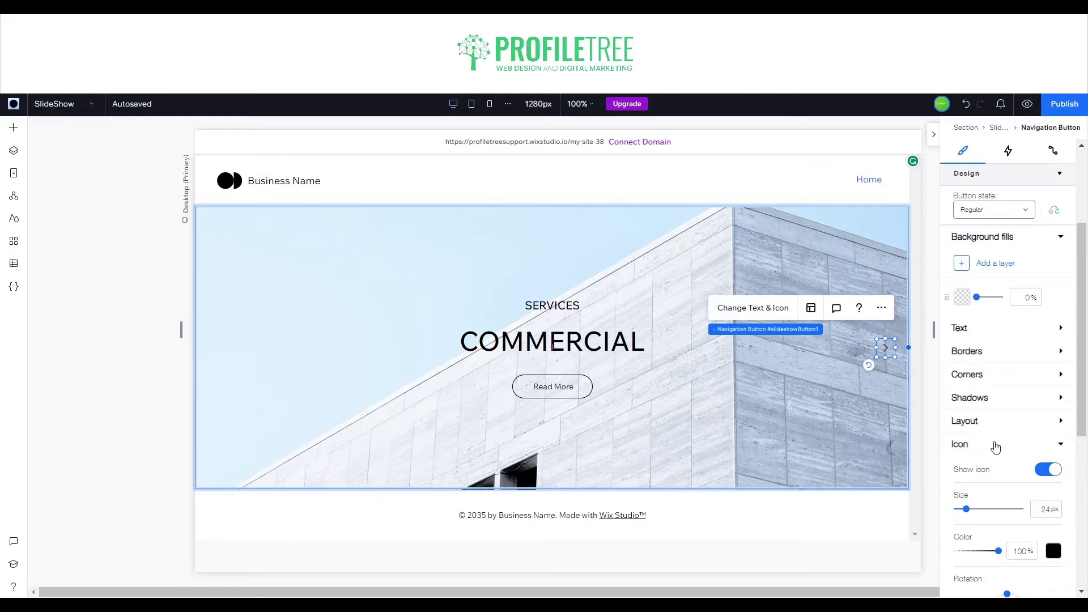
click(1057, 473)
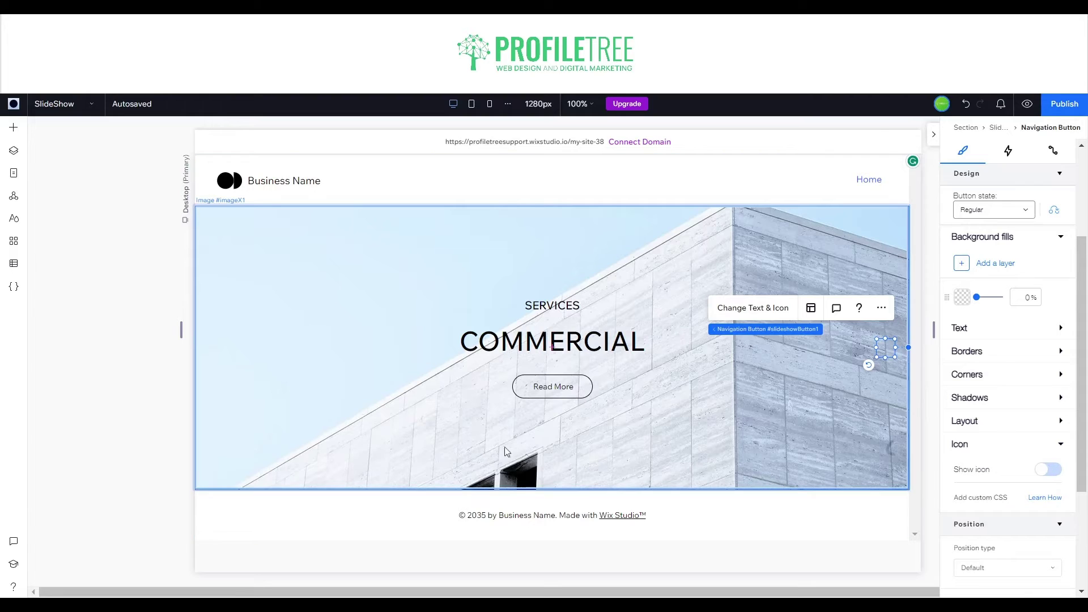
Step: Examine the slideshow's layer structure, including its navigation buttons and slide items
click(261, 408)
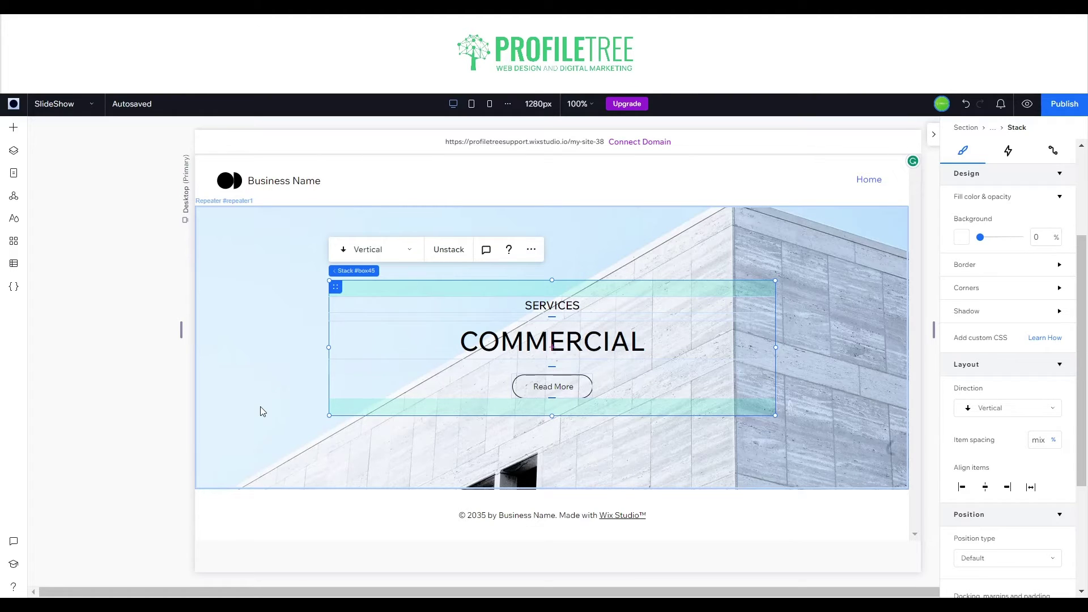
click(24, 155)
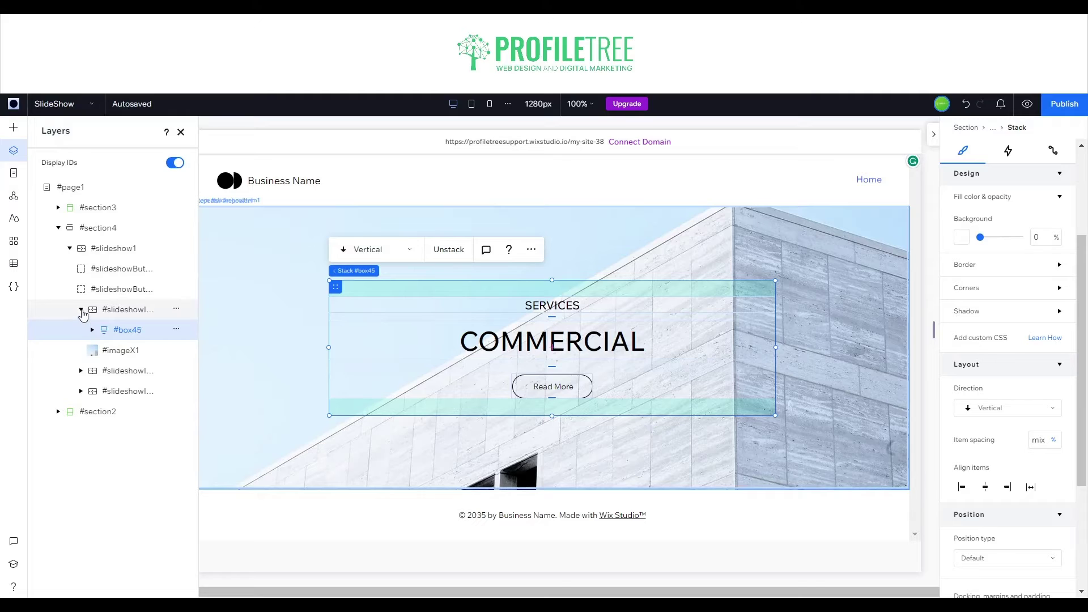
click(82, 310)
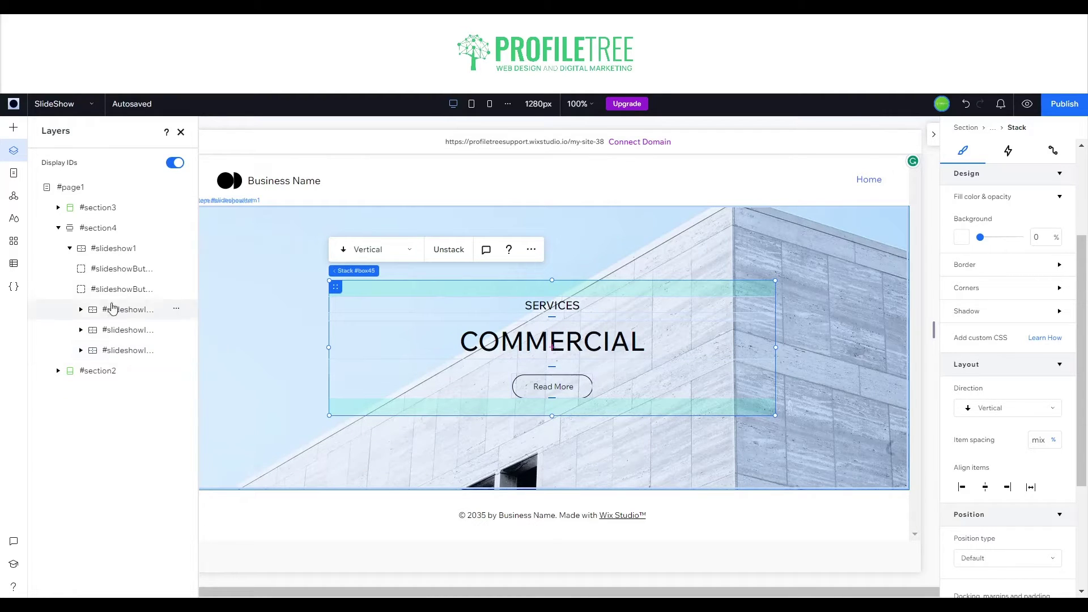
click(68, 249)
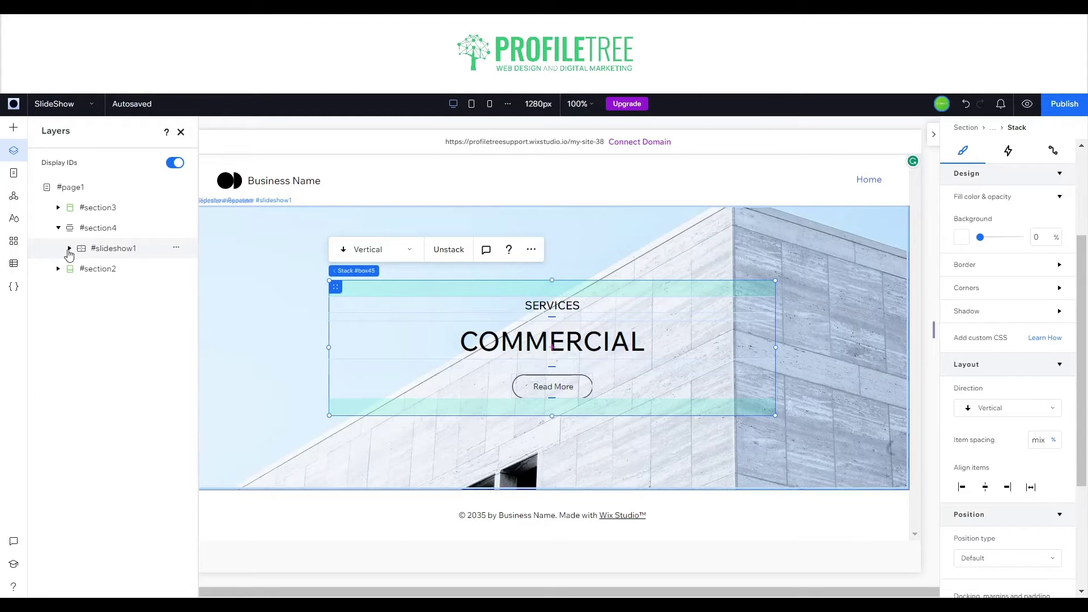
click(69, 249)
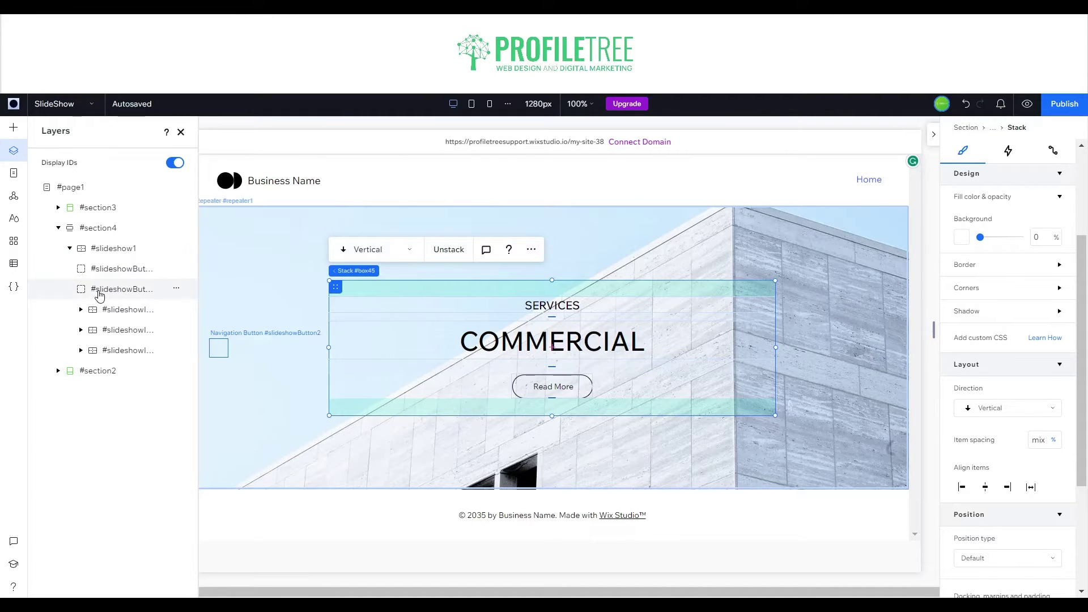
Step: Add the circle from the decorative basic shapes to the lower-right area of the Commercial slide
click(11, 129)
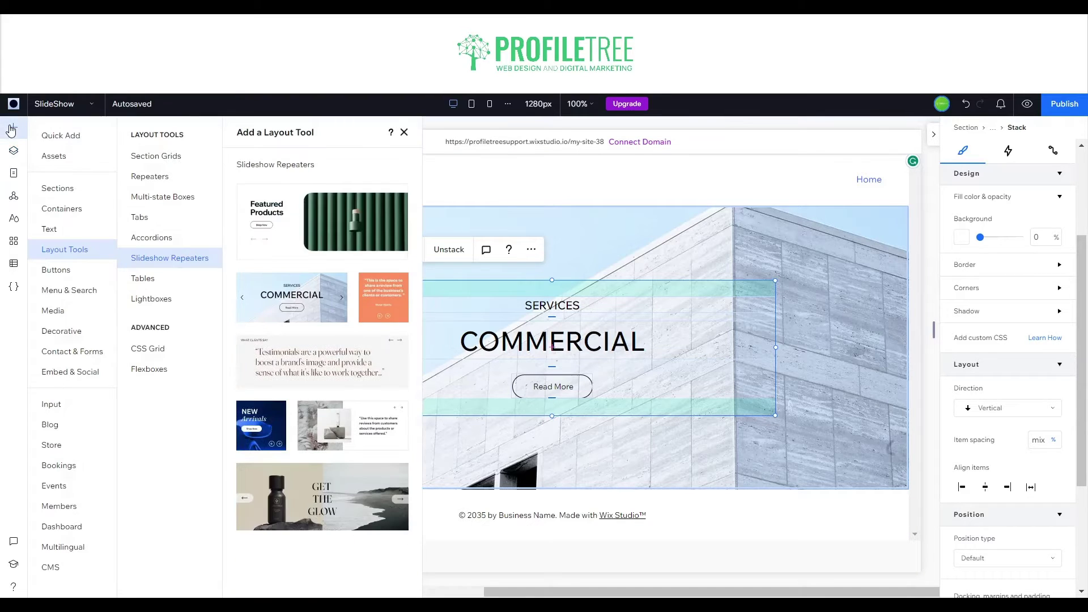
click(58, 333)
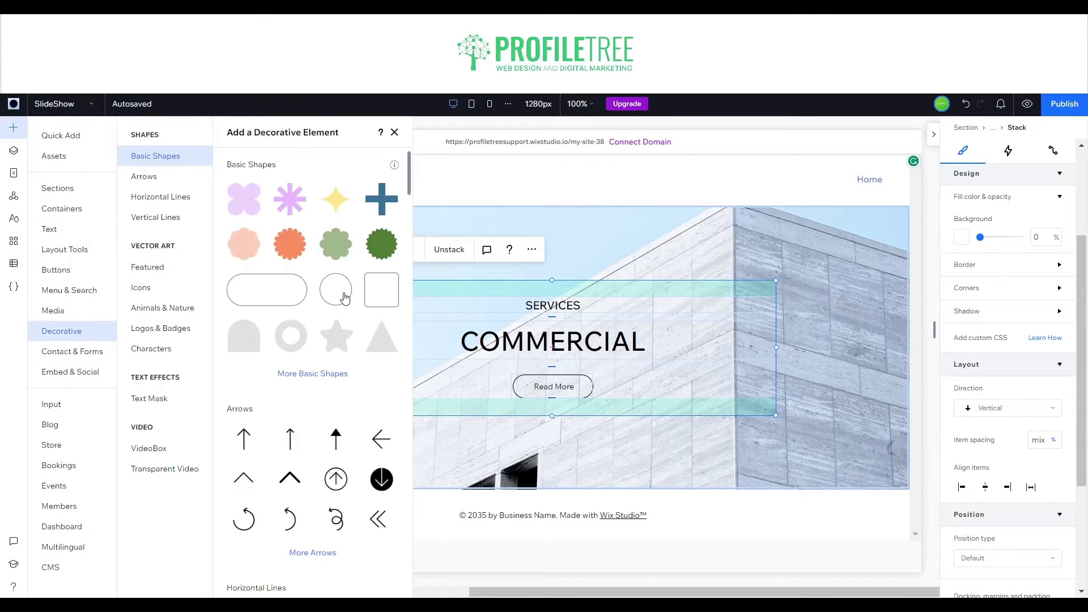
drag(345, 298, 844, 427)
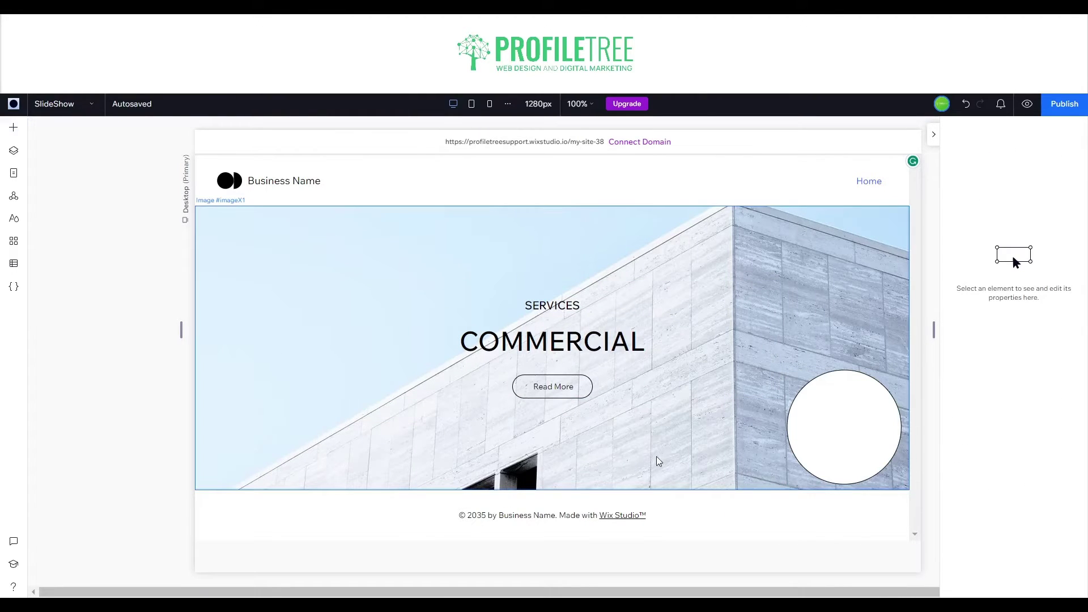
Step: Resize the circle to 25 by 25 px and move it into the slide's lower-right corner, at about X 1218, Y 456
click(872, 429)
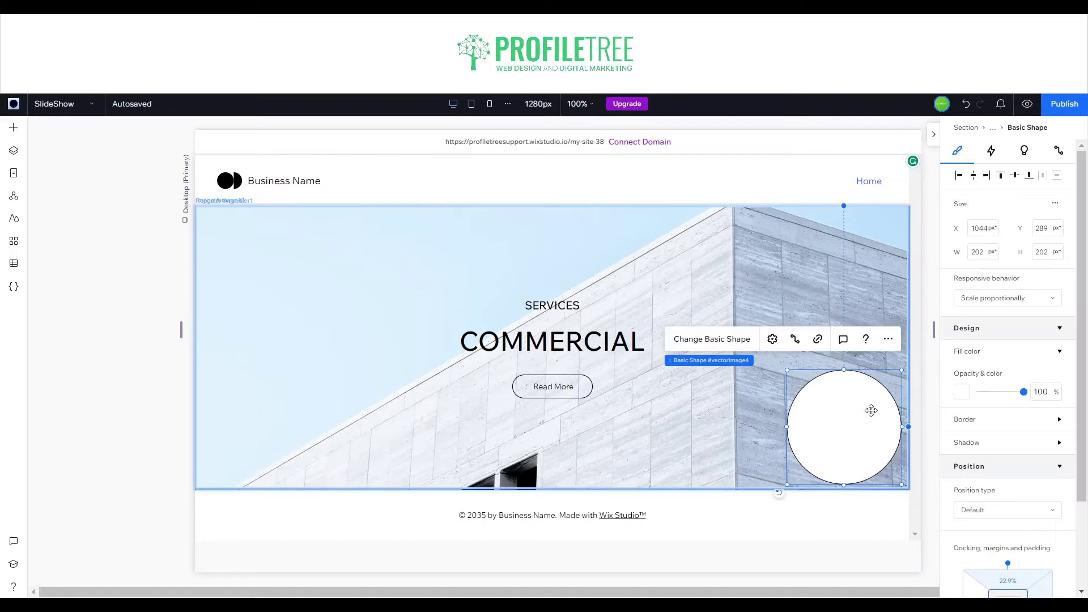
click(973, 253)
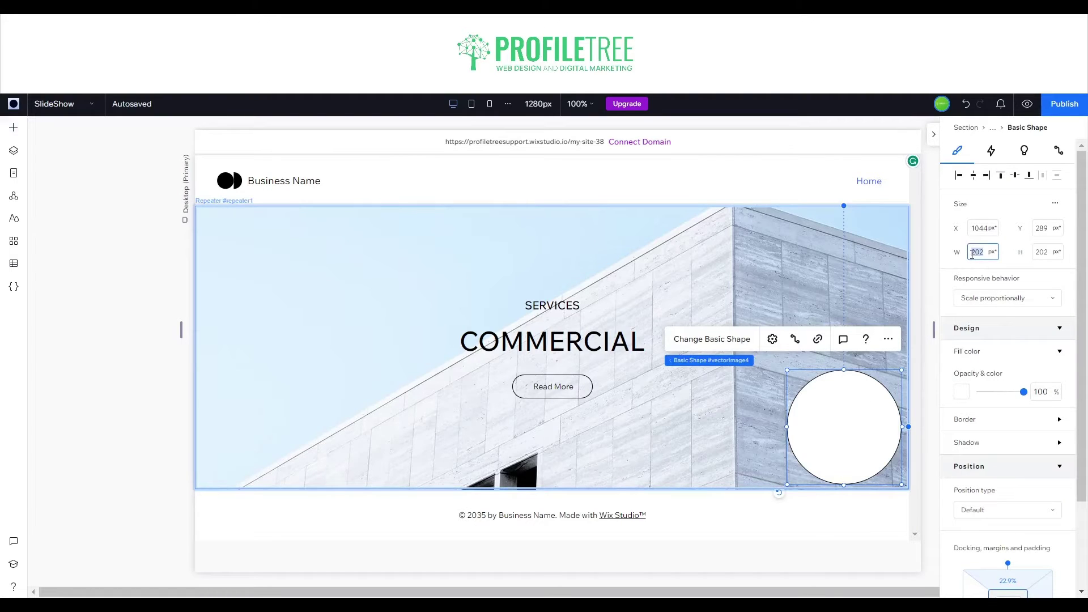
text(25)
click(1040, 253)
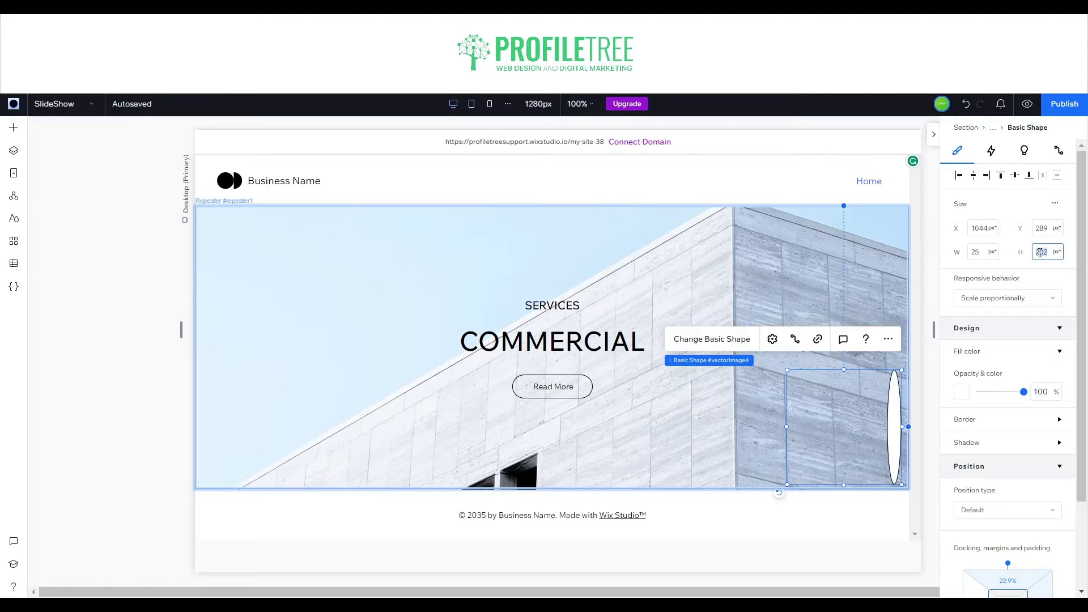
text(25)
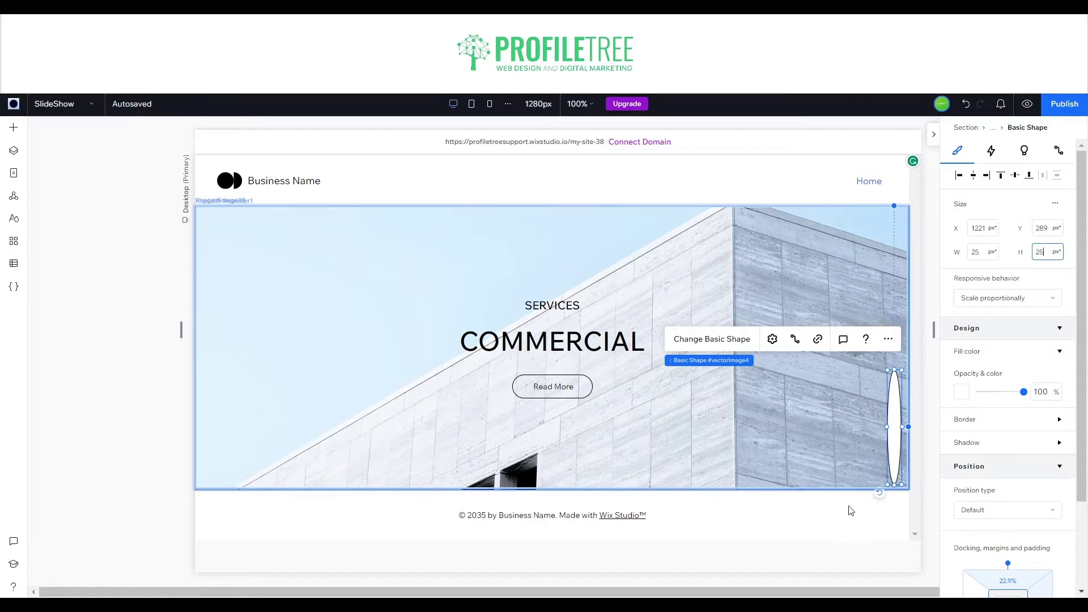
click(801, 451)
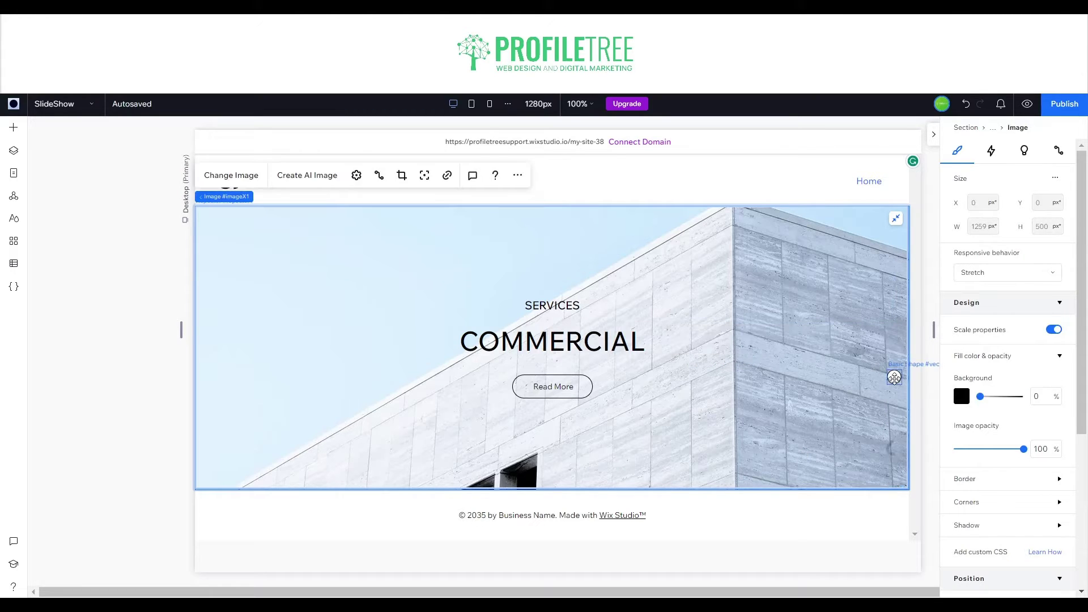
drag(894, 378, 890, 473)
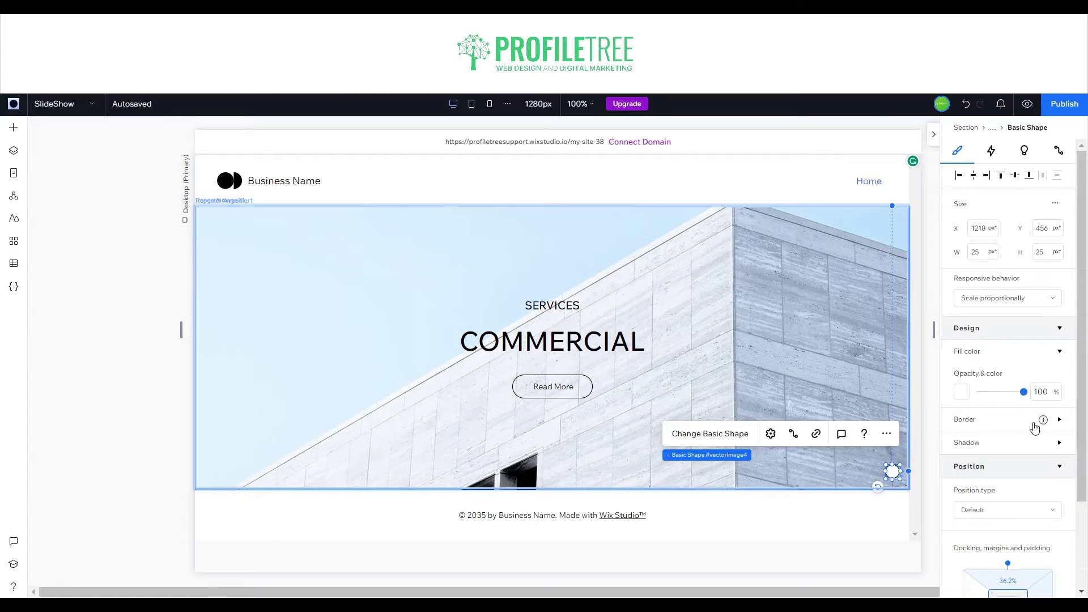
click(1013, 426)
click(1013, 426)
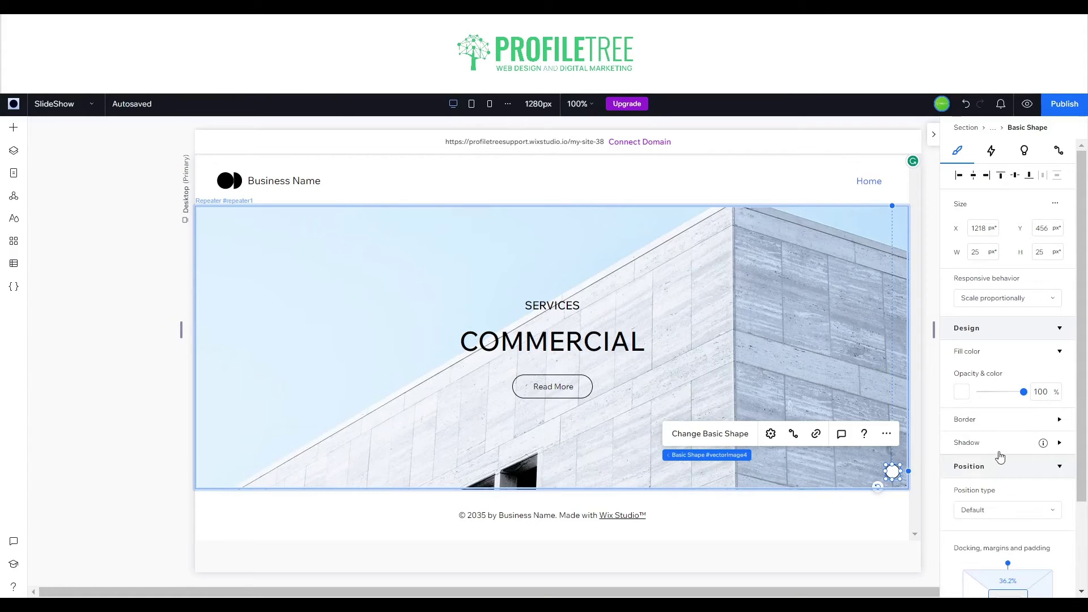
click(990, 152)
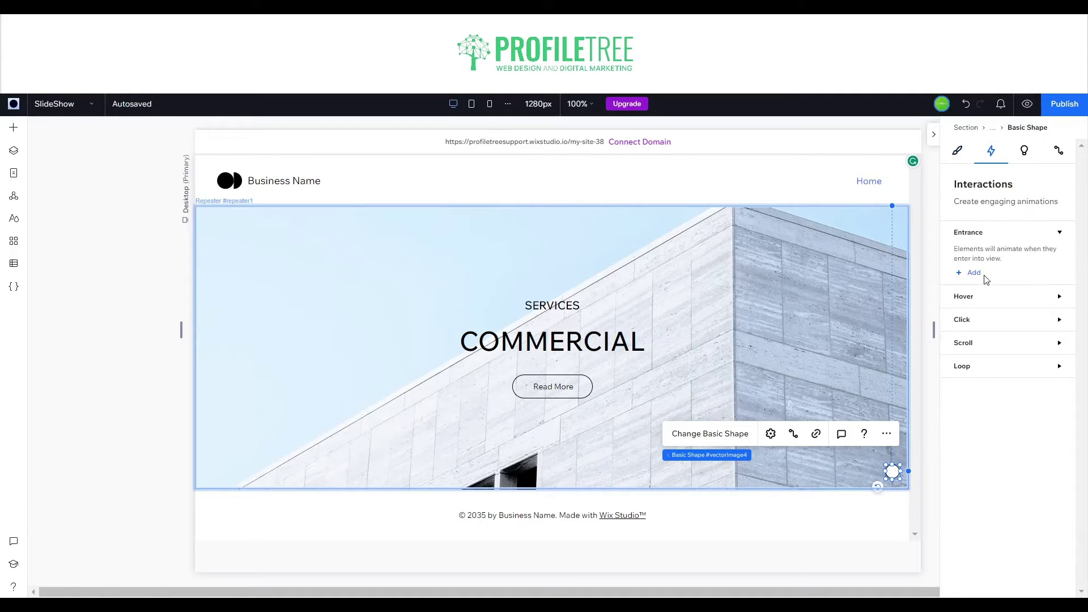
click(997, 305)
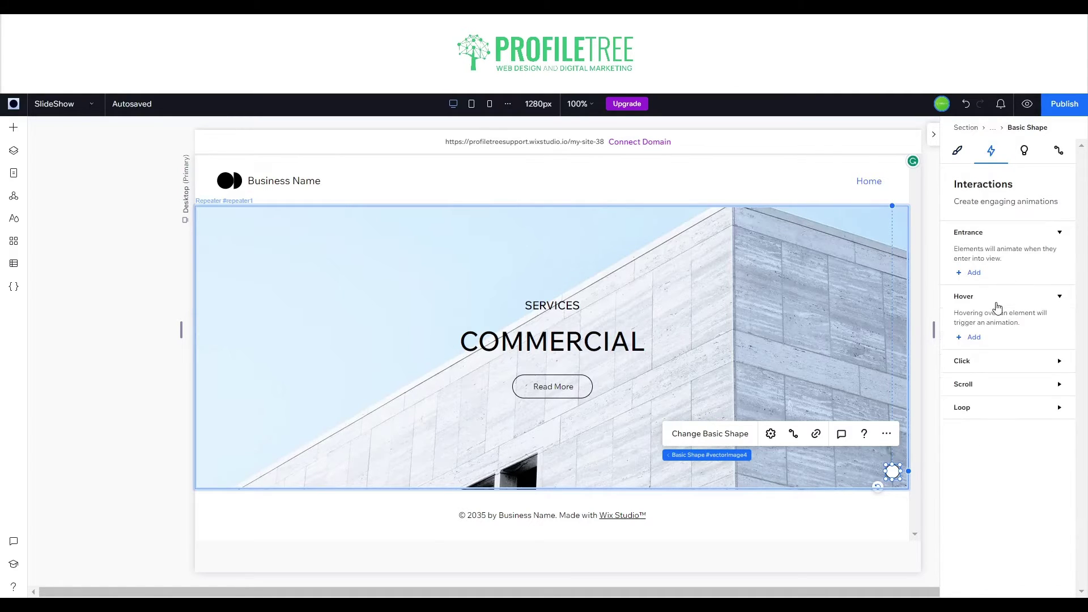
click(997, 305)
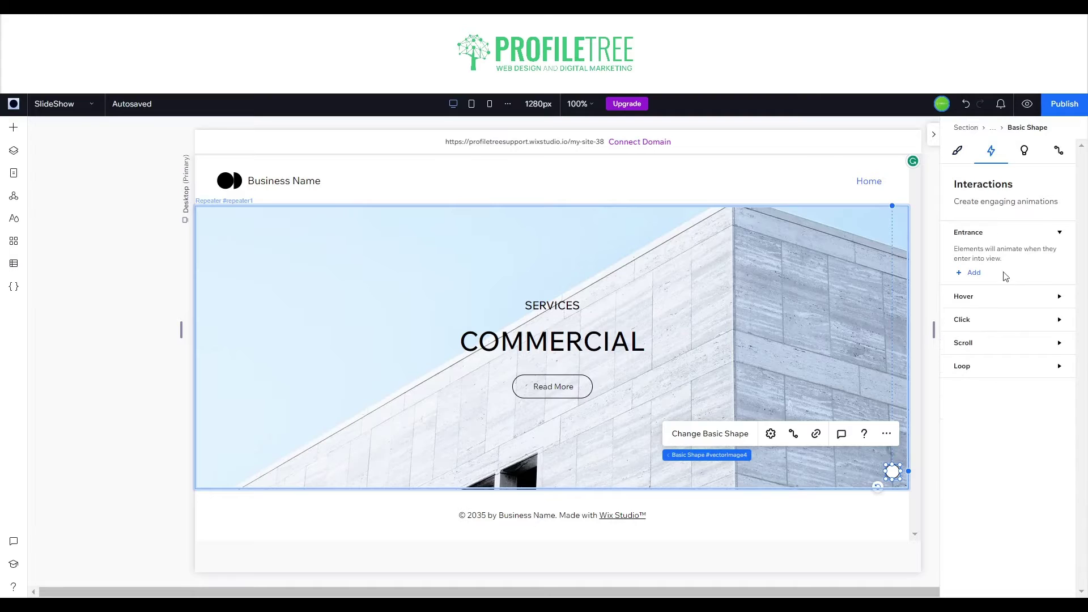
click(958, 154)
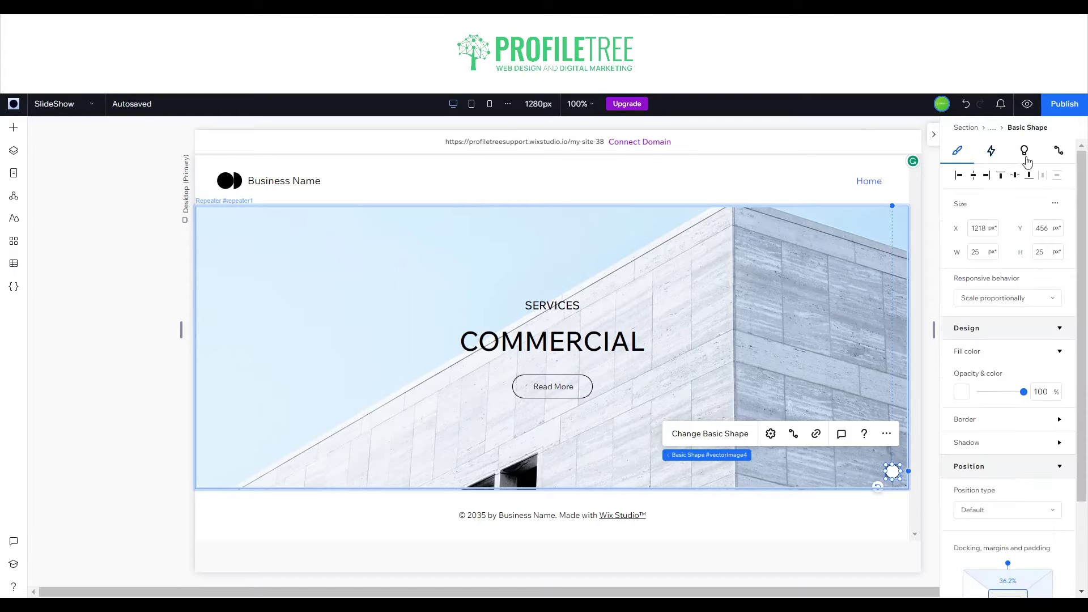
click(1040, 152)
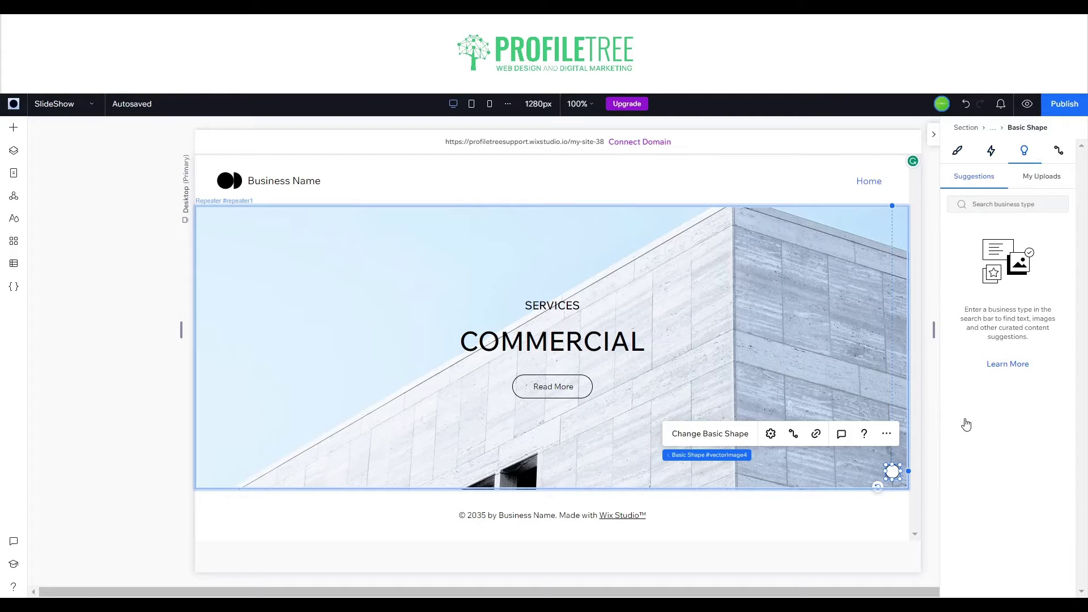
Step: Check the circle shape's design and position settings, and delete the circle from the Commercial slide
click(959, 151)
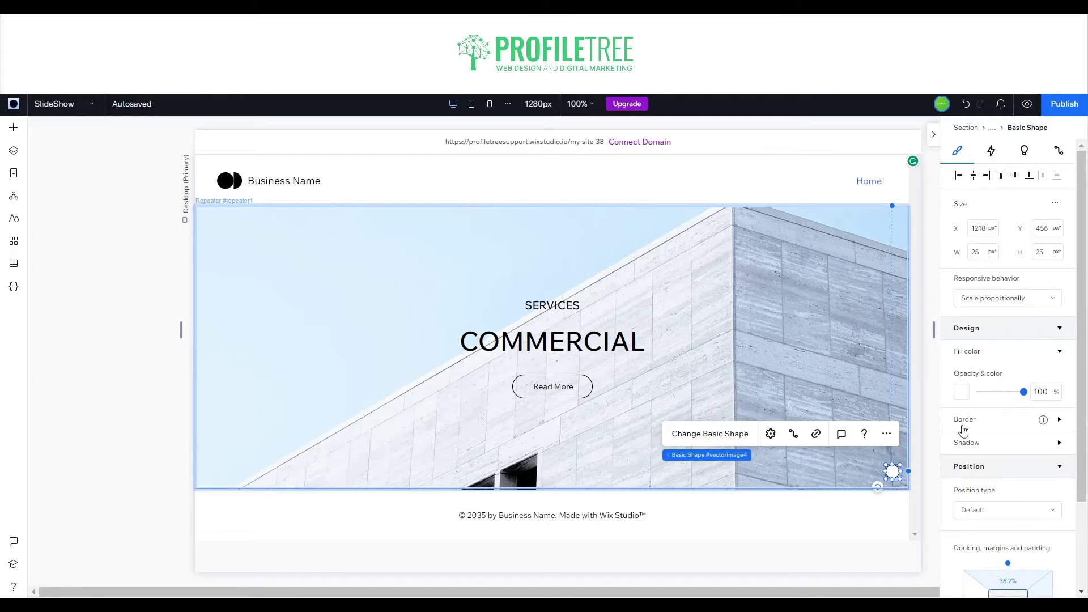
scroll(960, 435, down, 2)
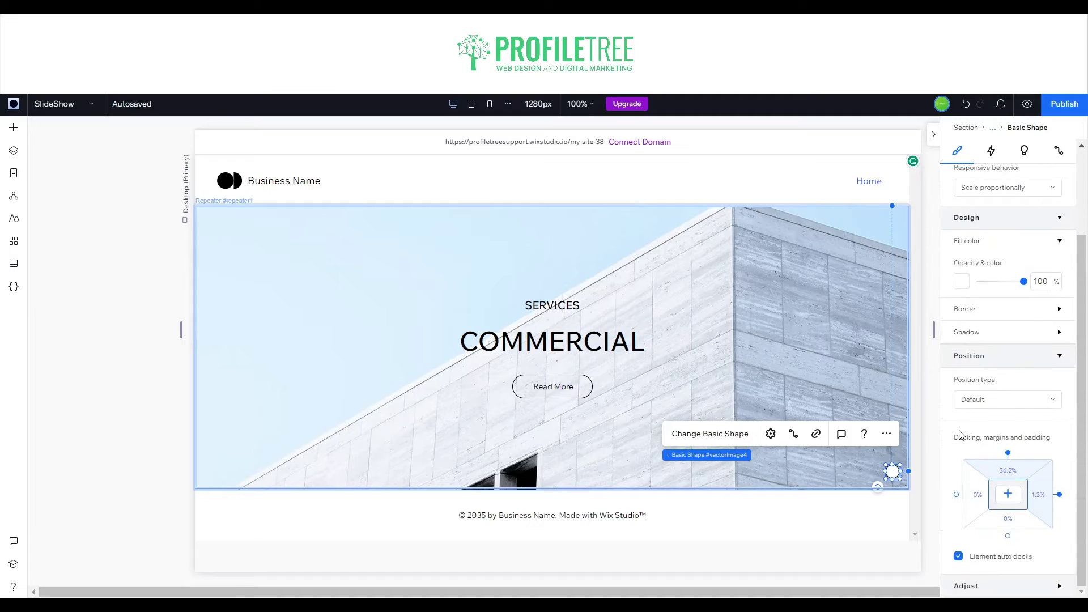
scroll(960, 435, up, 2)
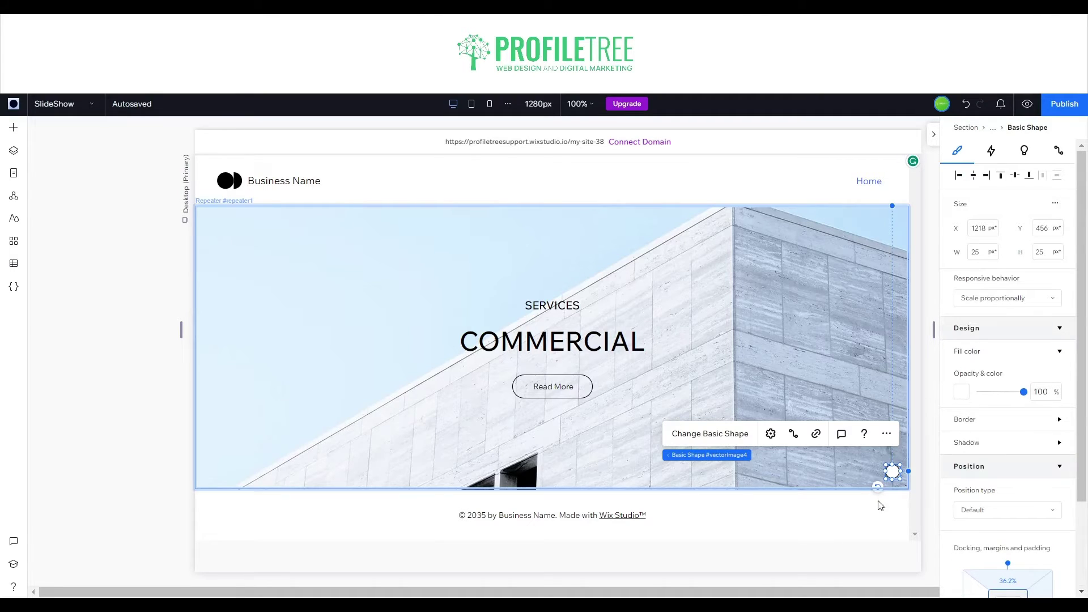
click(836, 474)
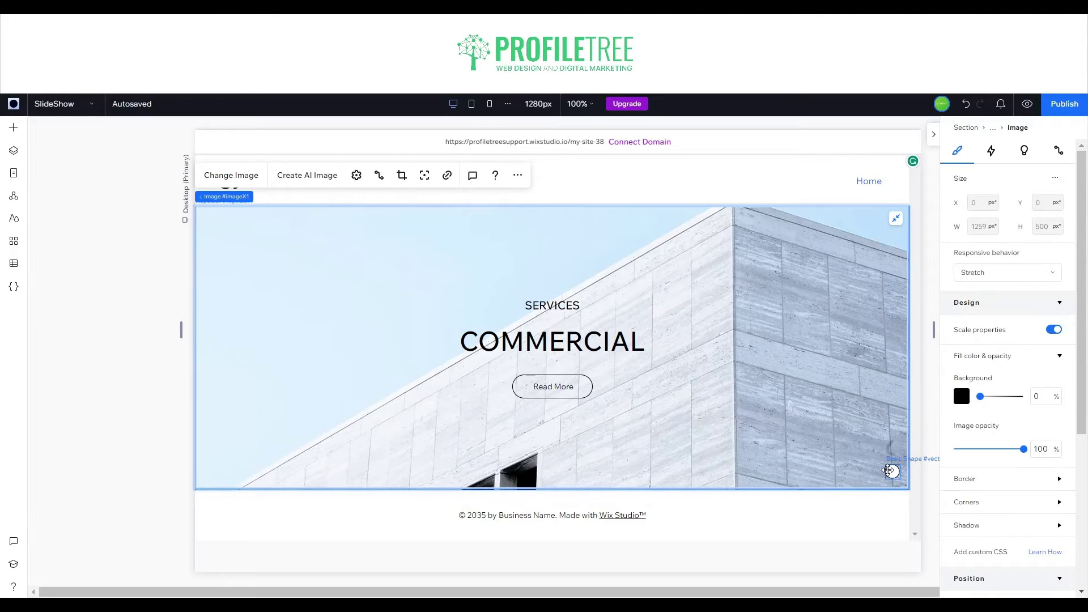
click(889, 471)
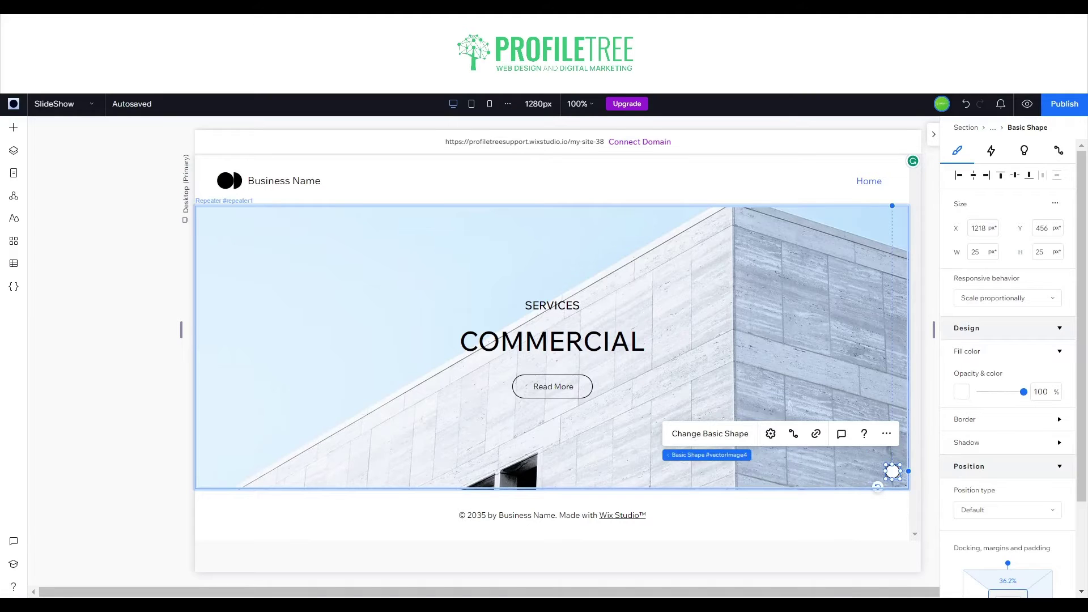
click(14, 150)
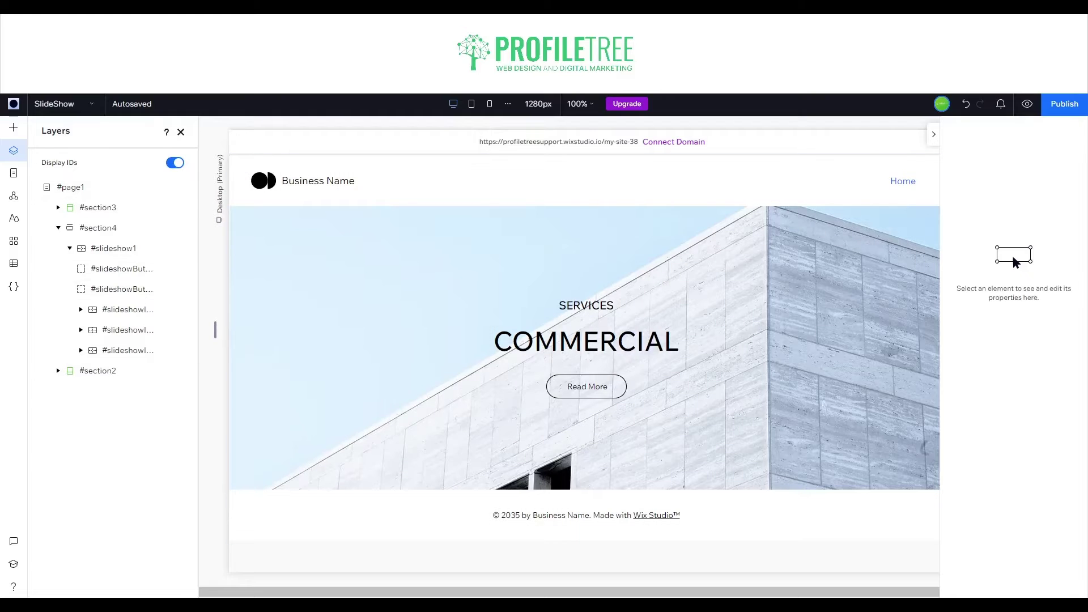
Step: Add the round white X-icon button from the styled buttons to the Commercial slide's lower-right area, at about X 1188, Y 438
click(17, 129)
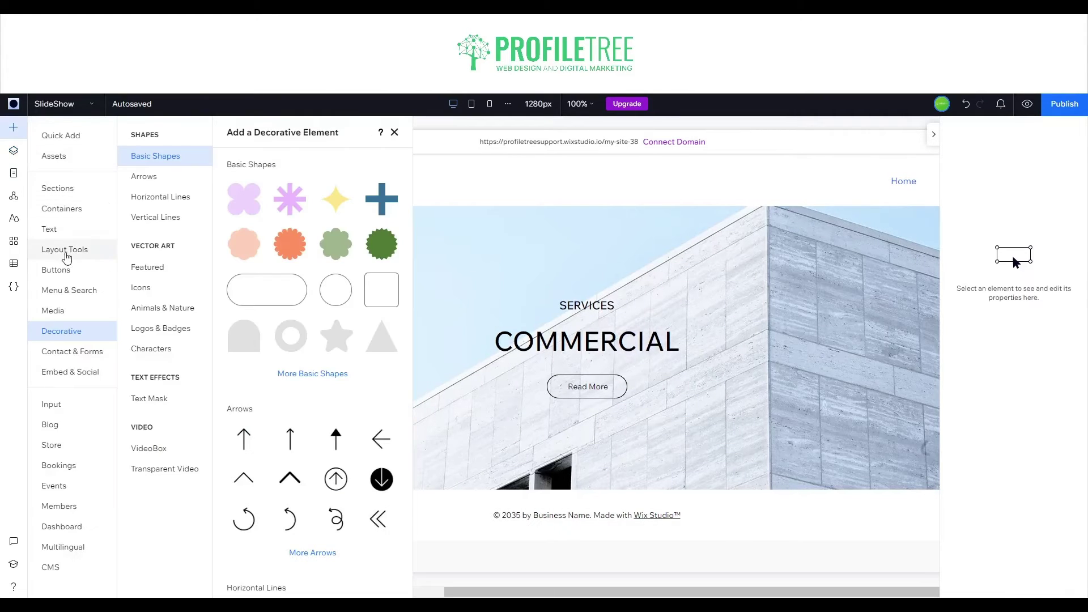
click(67, 272)
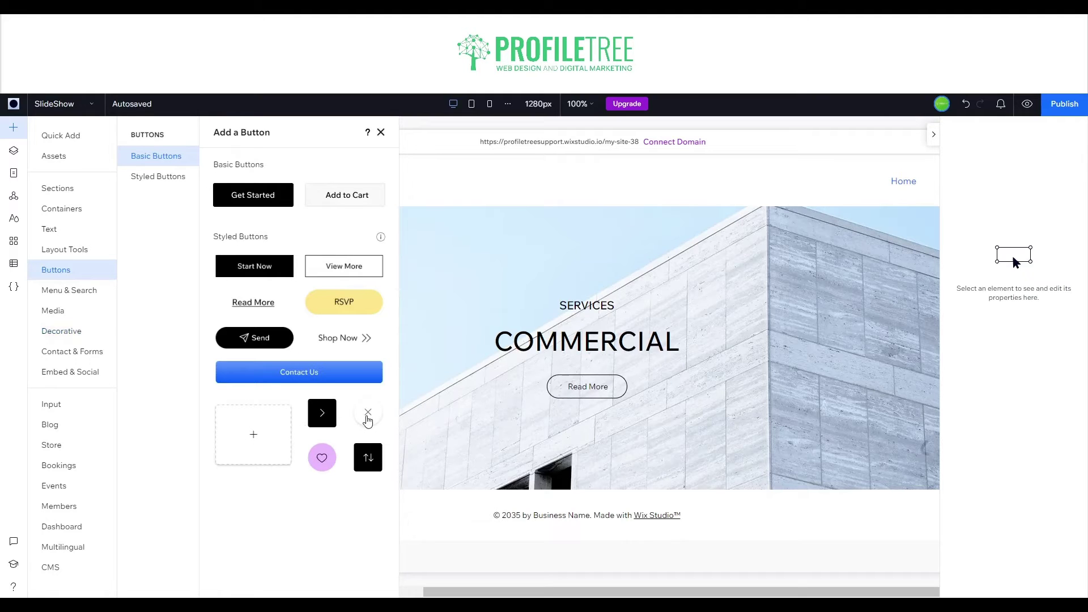
drag(368, 419, 882, 471)
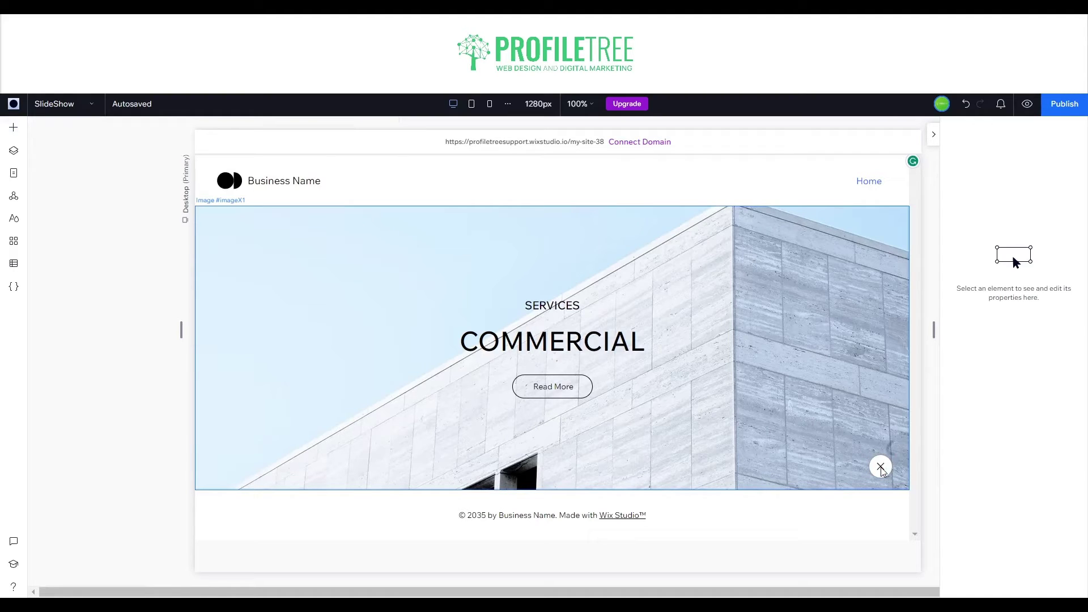
Step: Hide the X icon of the new round button while keeping its white background
click(881, 469)
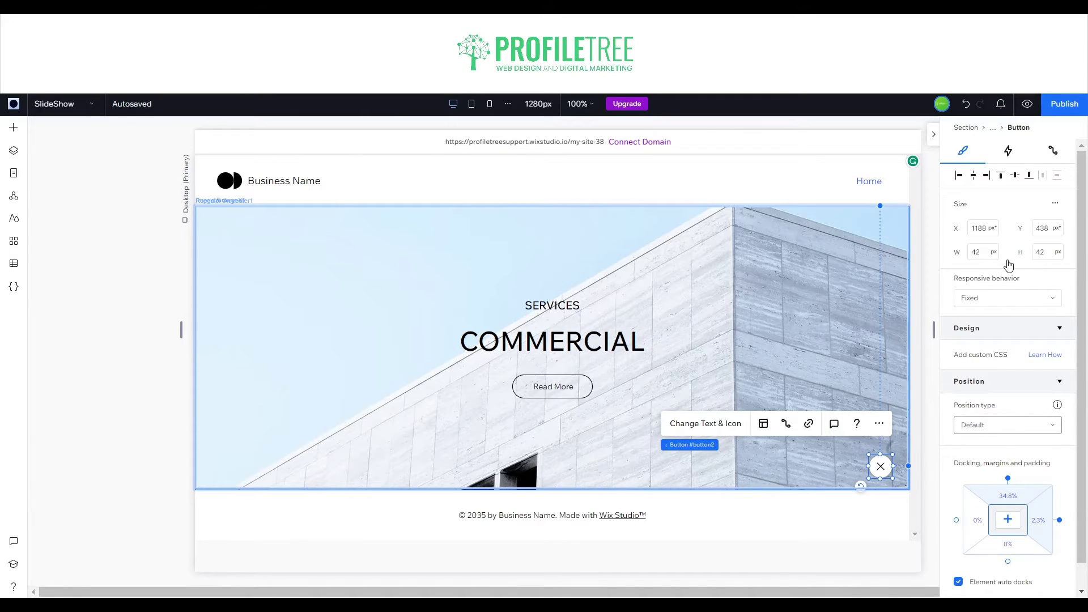
scroll(996, 378, down, 1)
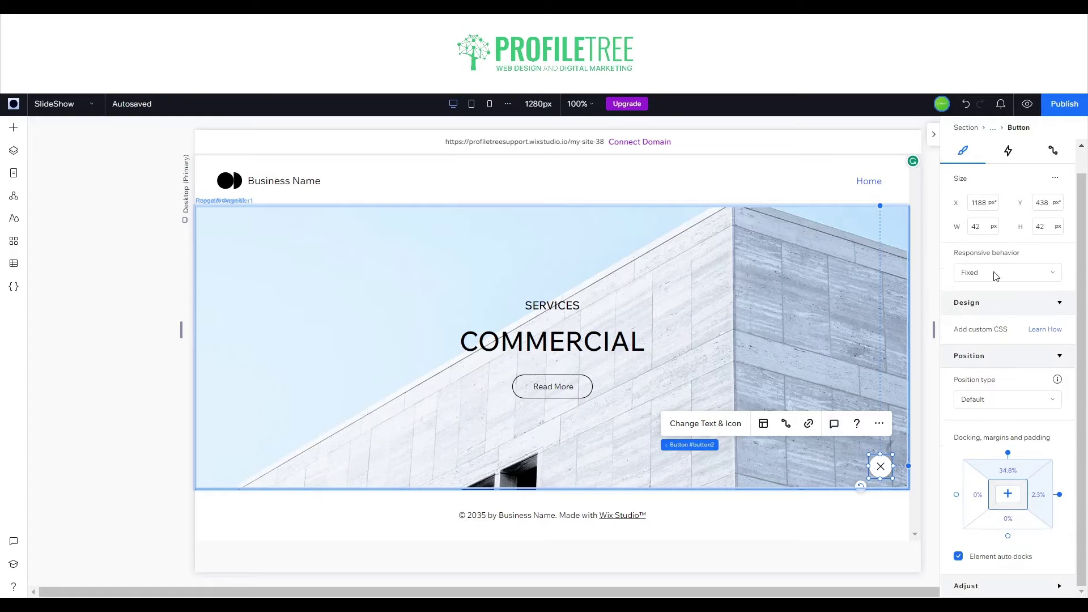
scroll(980, 419, up, 1)
scroll(973, 431, down, 1)
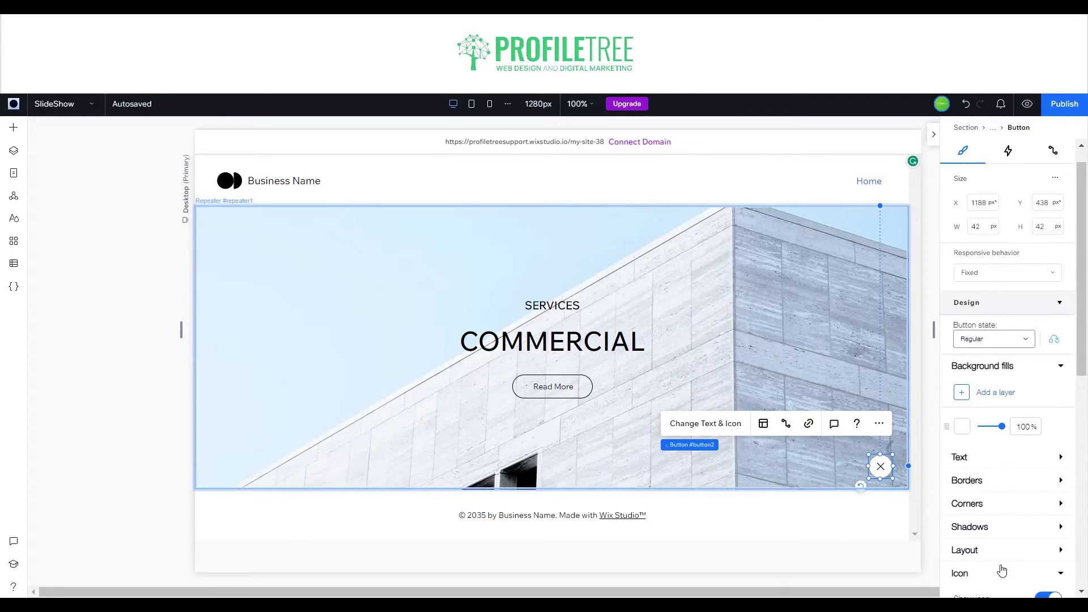
scroll(997, 580, down, 2)
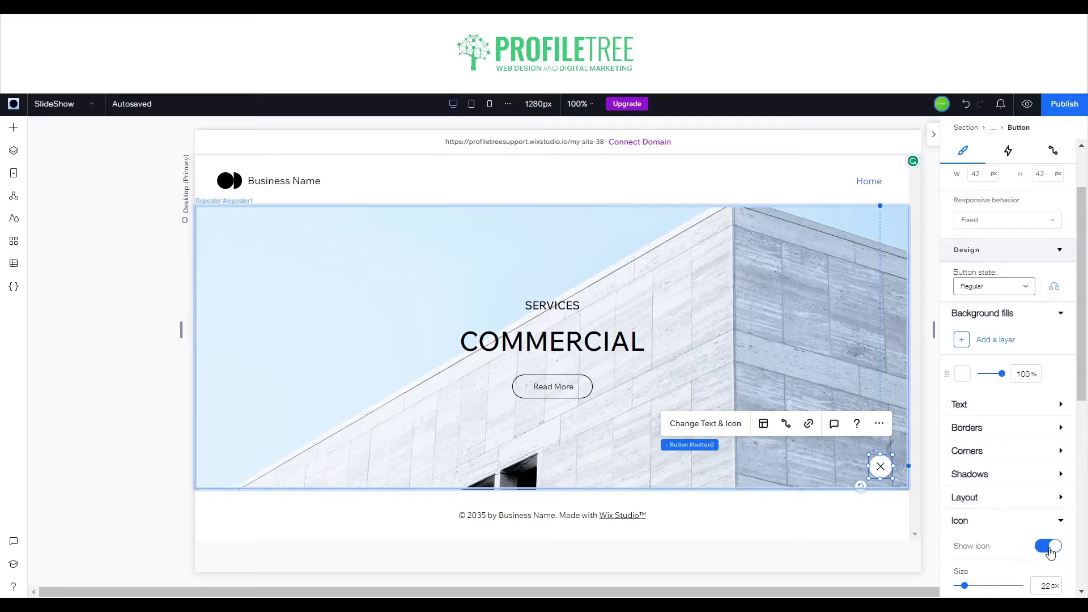
click(1050, 546)
scroll(1011, 360, up, 2)
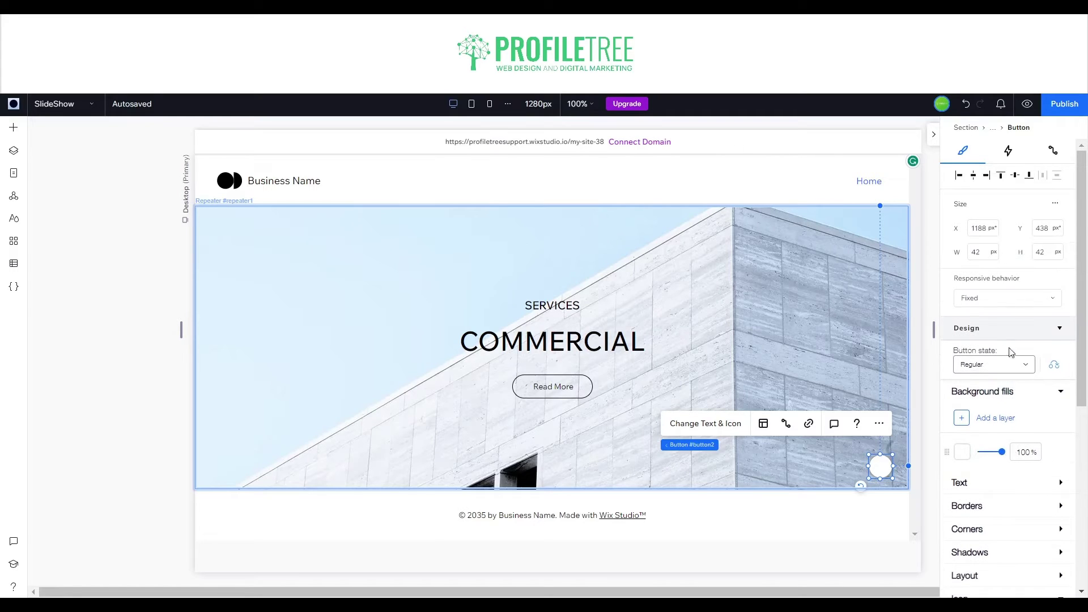
Step: Set the round button's width and height to 25 px each
click(979, 252)
text(25)
click(1052, 254)
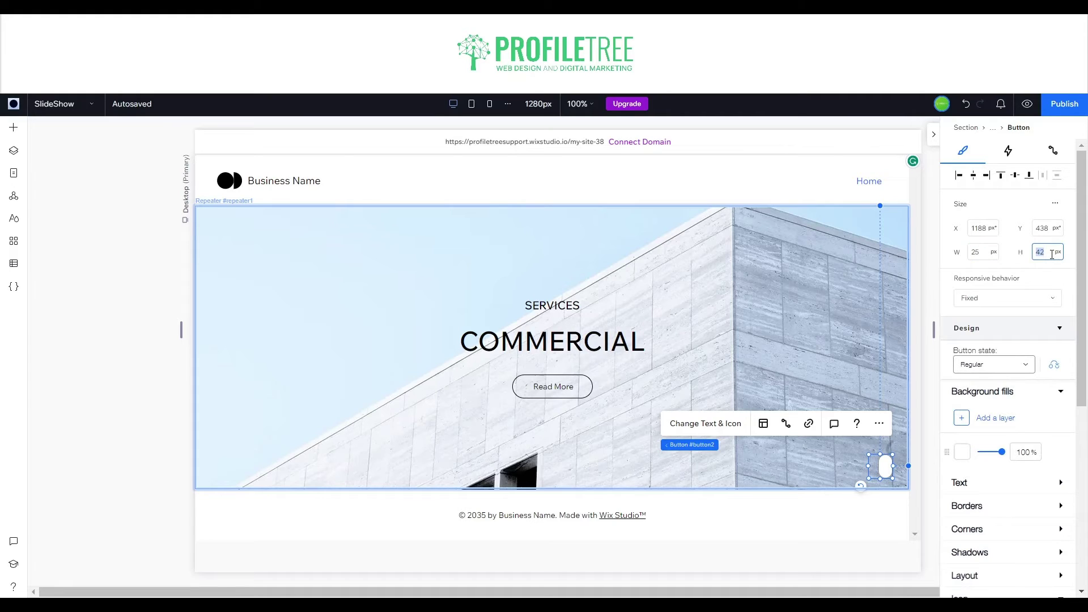
text(25)
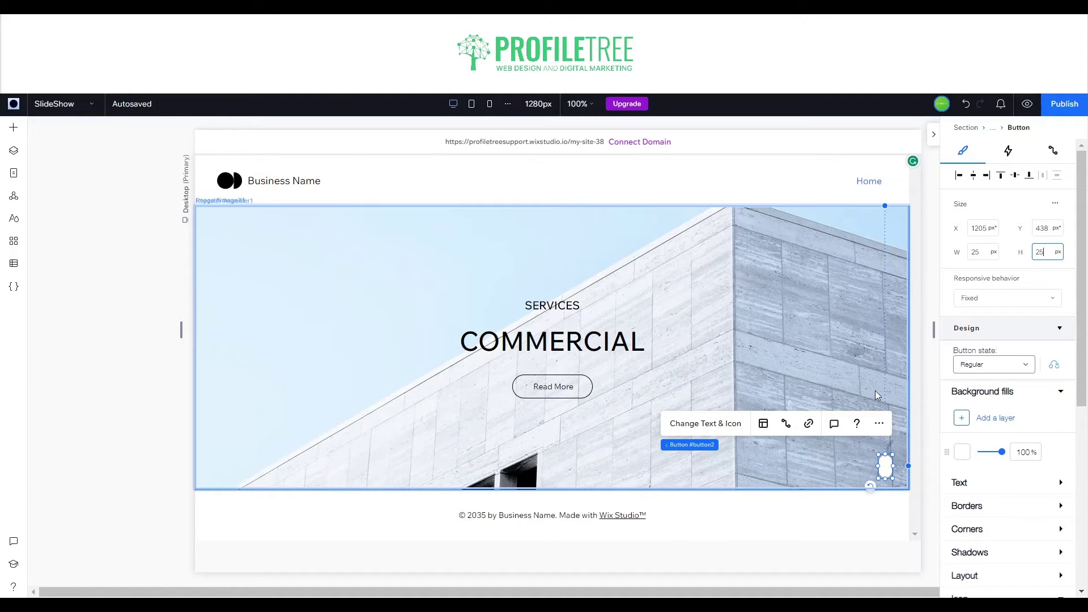
click(266, 473)
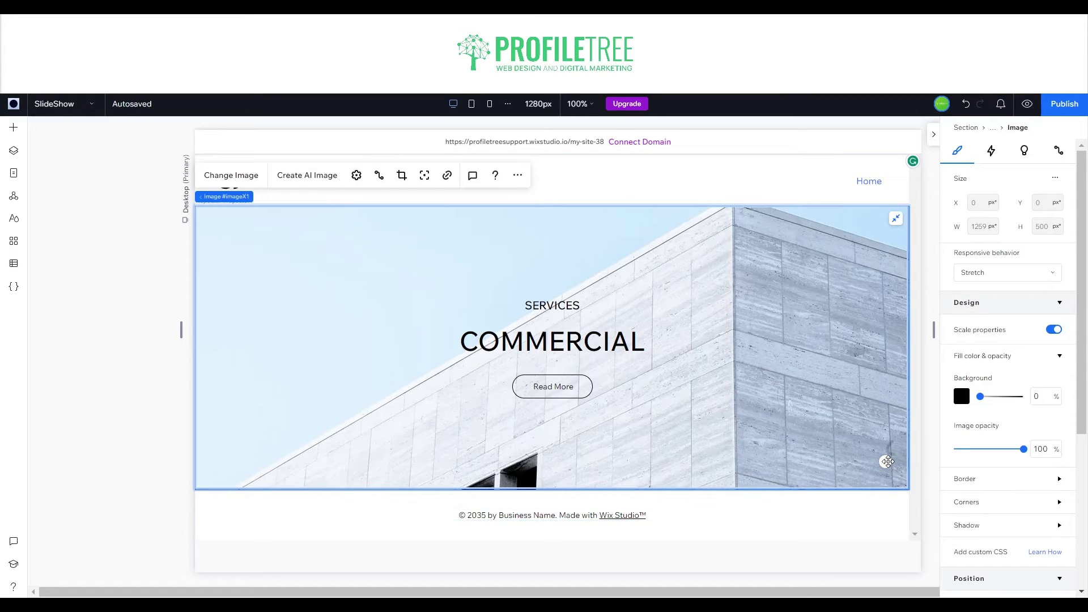
Step: Copy the 25 px round button and paste two duplicates of it onto the Commercial slide
click(888, 462)
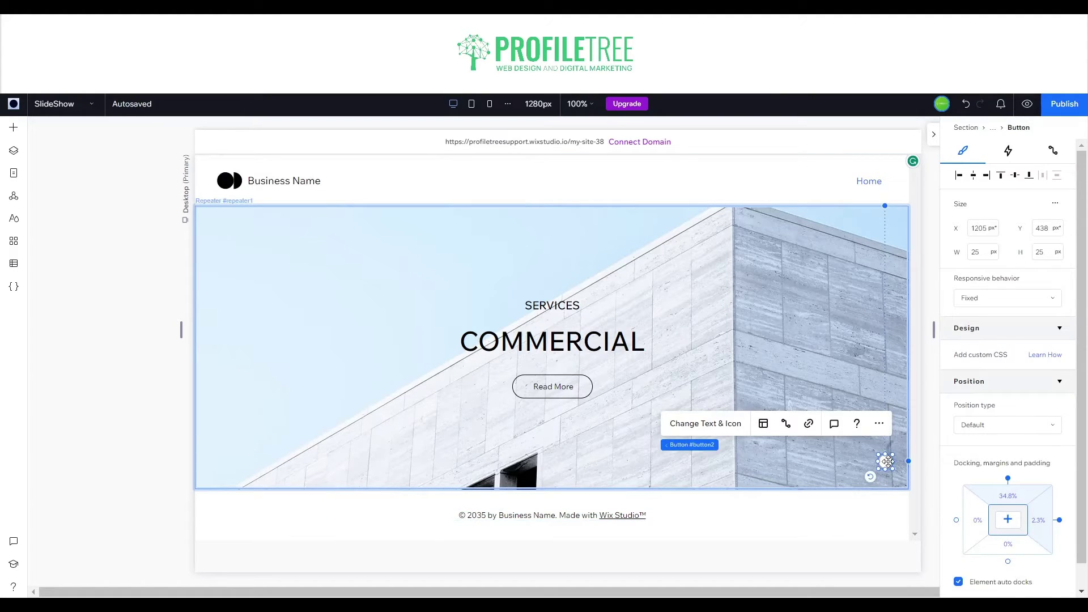
click(859, 457)
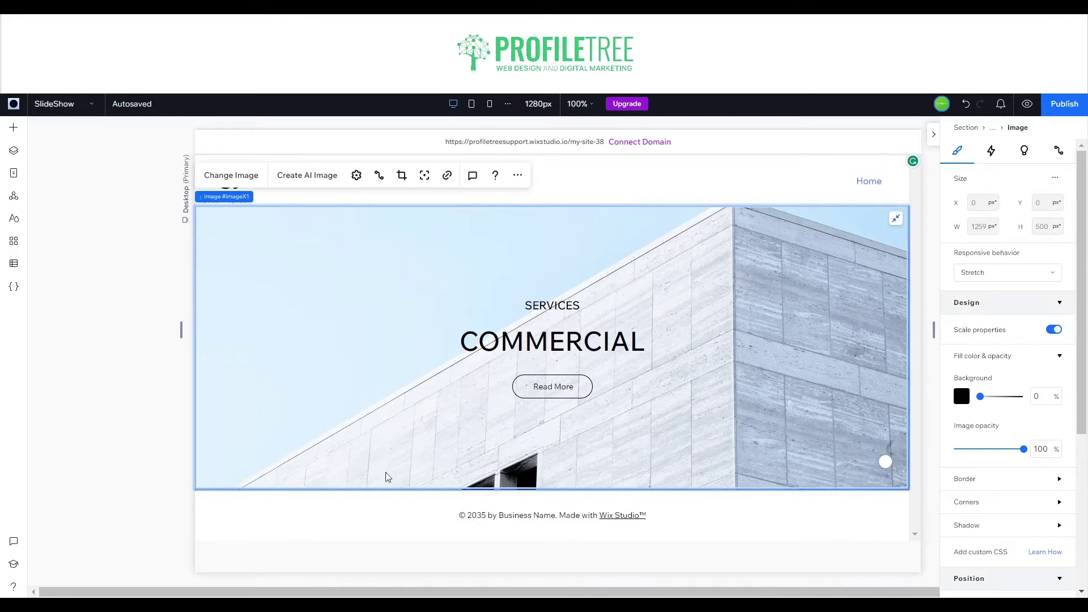
key(Escape)
key(ctrl+v)
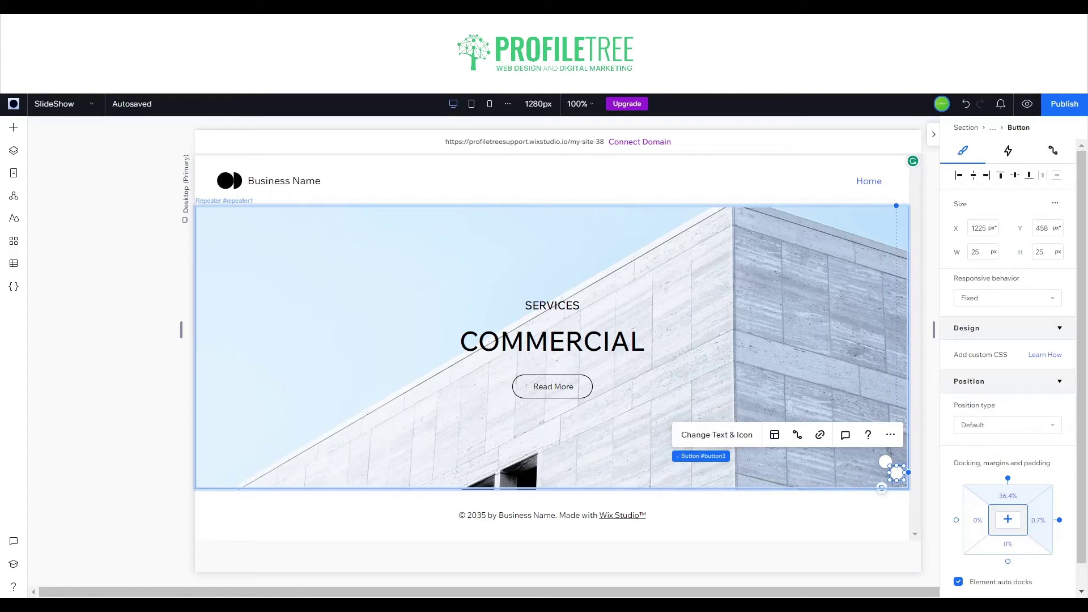
click(823, 470)
key(Escape)
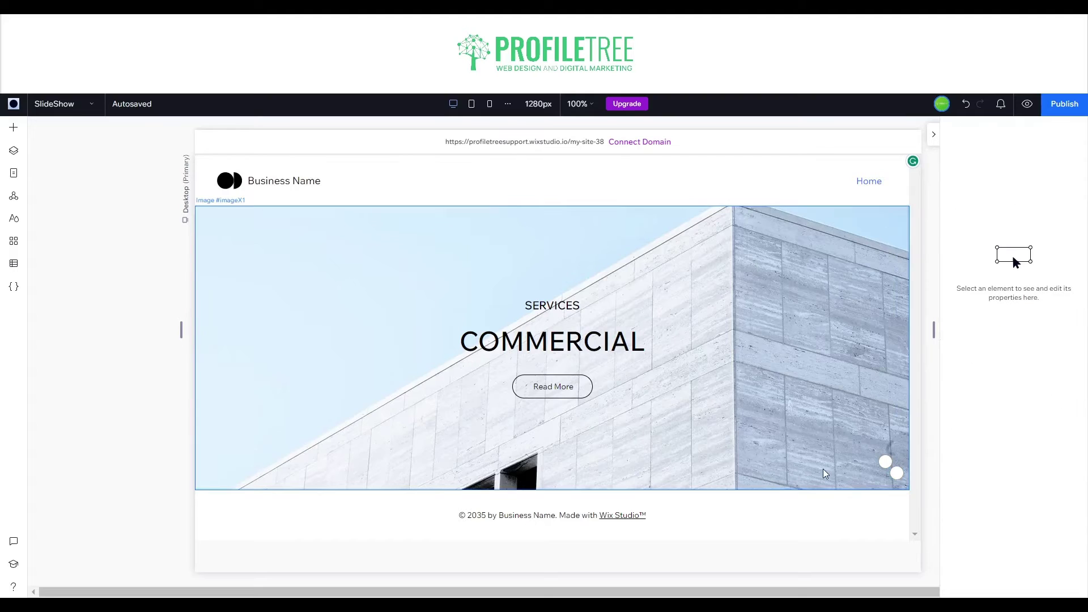
click(885, 467)
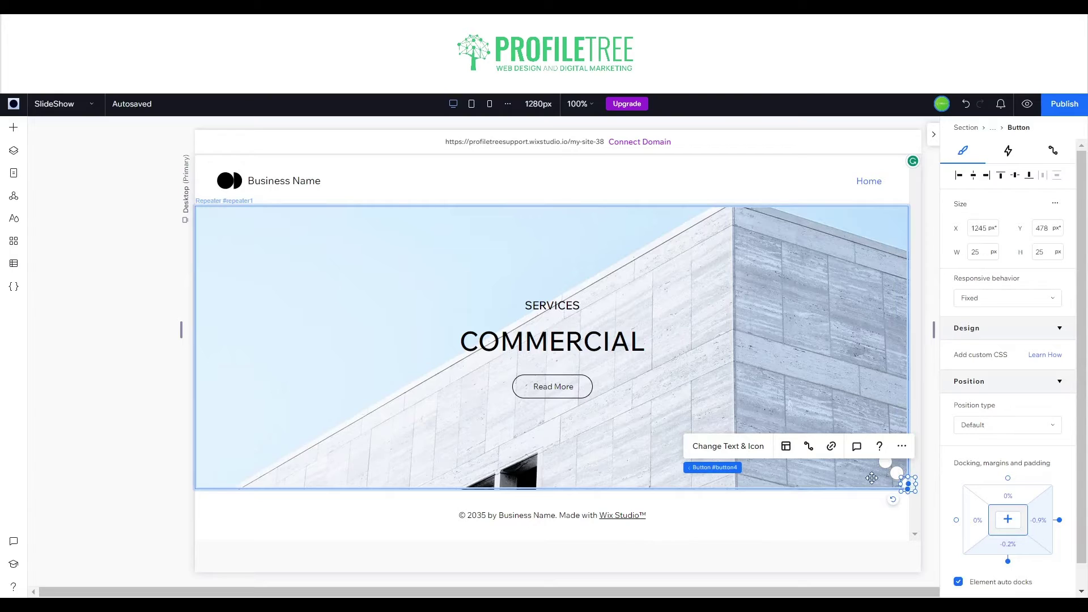
Step: Line up the three round buttons in an evenly spaced row at Y 458, moving two of them to about X 1180 and X 1135
drag(856, 477, 874, 474)
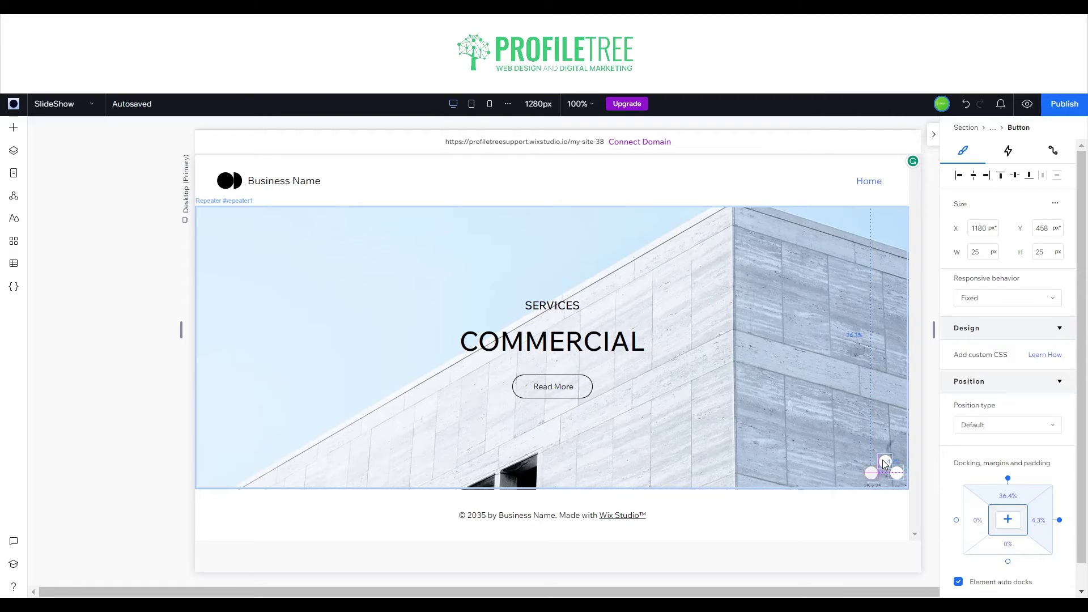
click(883, 460)
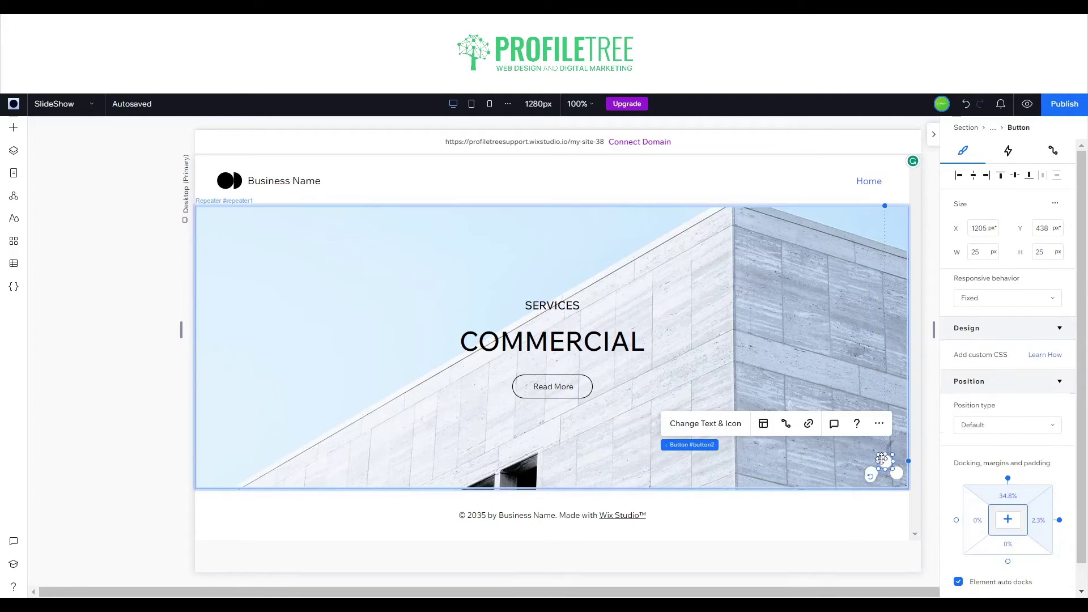
drag(885, 462, 847, 470)
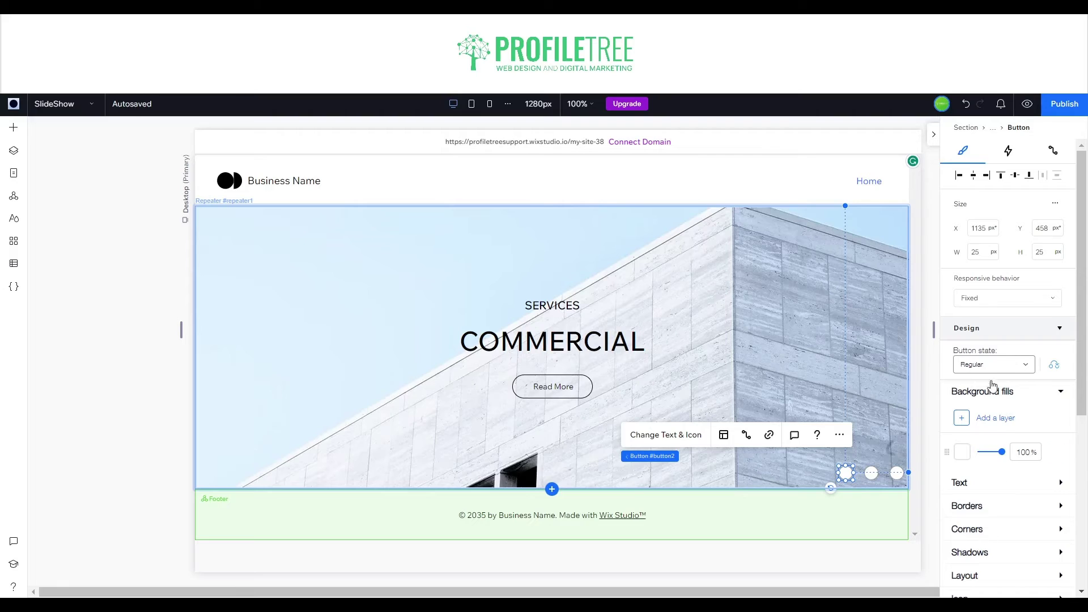
Step: Preview the leftmost round button's hover state and look at the actions available for it
click(968, 366)
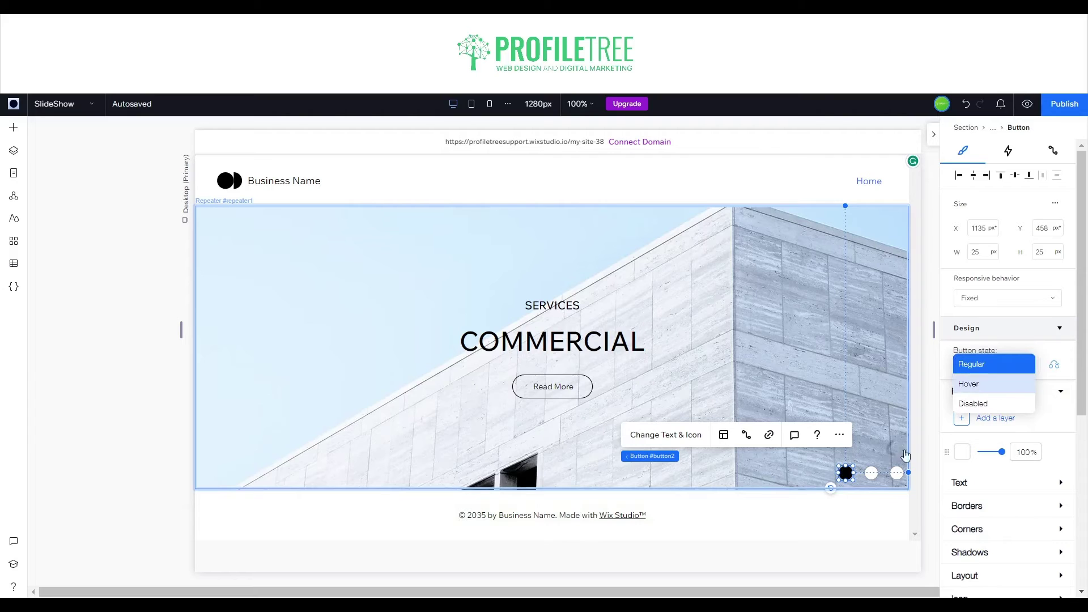
click(834, 509)
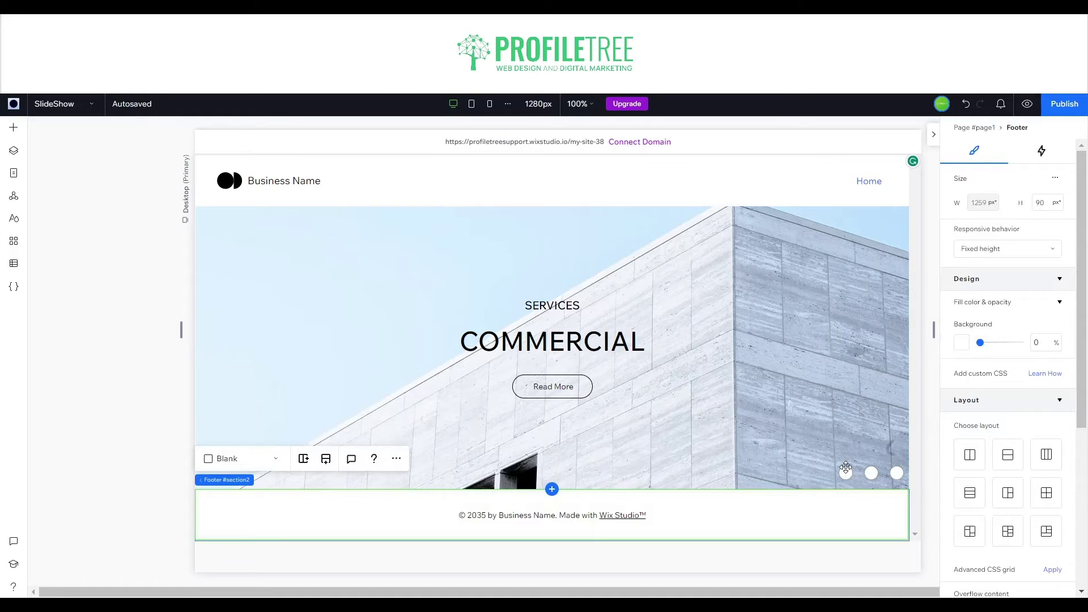
right_click(845, 469)
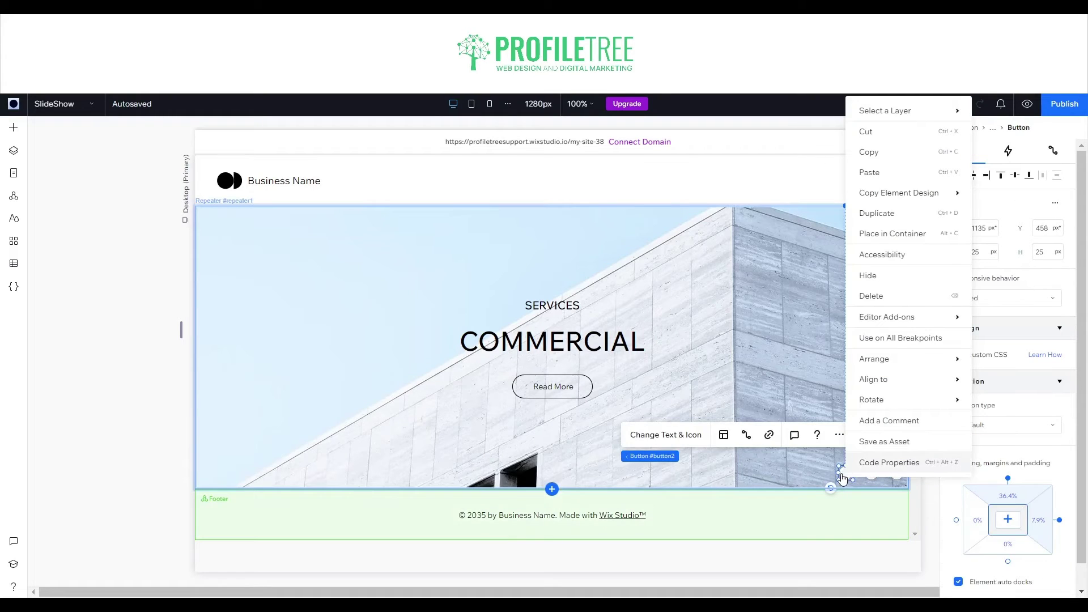
Step: Group the three round buttons into a horizontal stack and move the stack left to about X 1109, Y 458
click(842, 472)
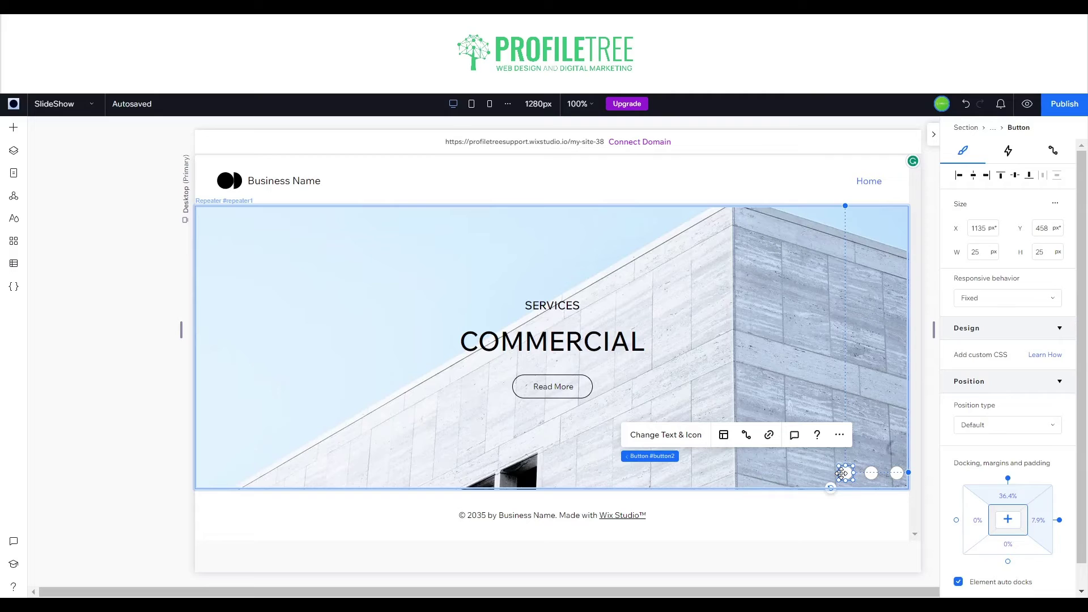
shift+click(871, 472)
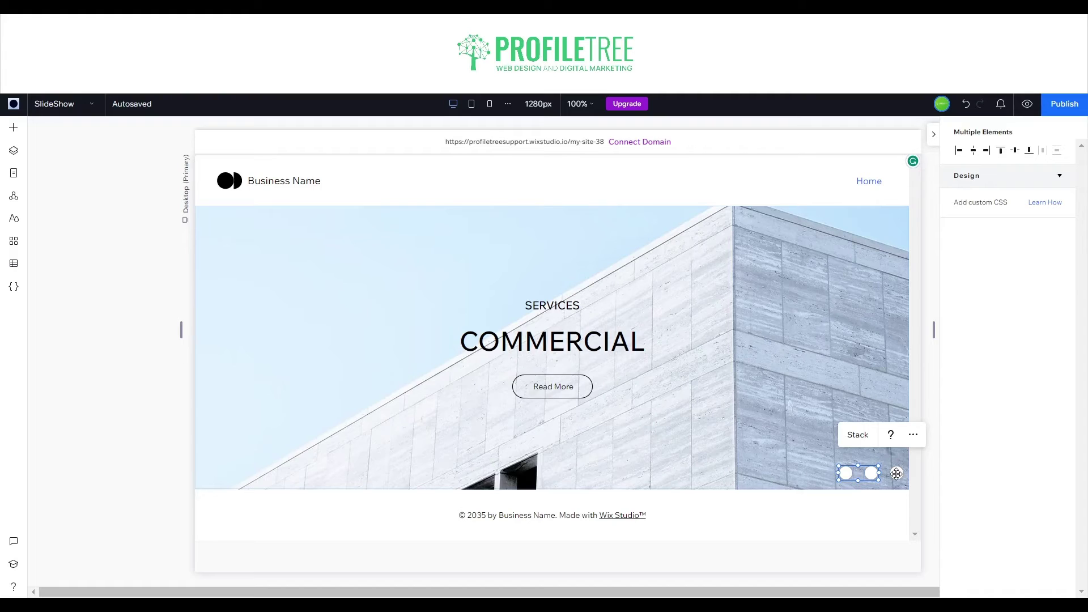
shift+click(896, 473)
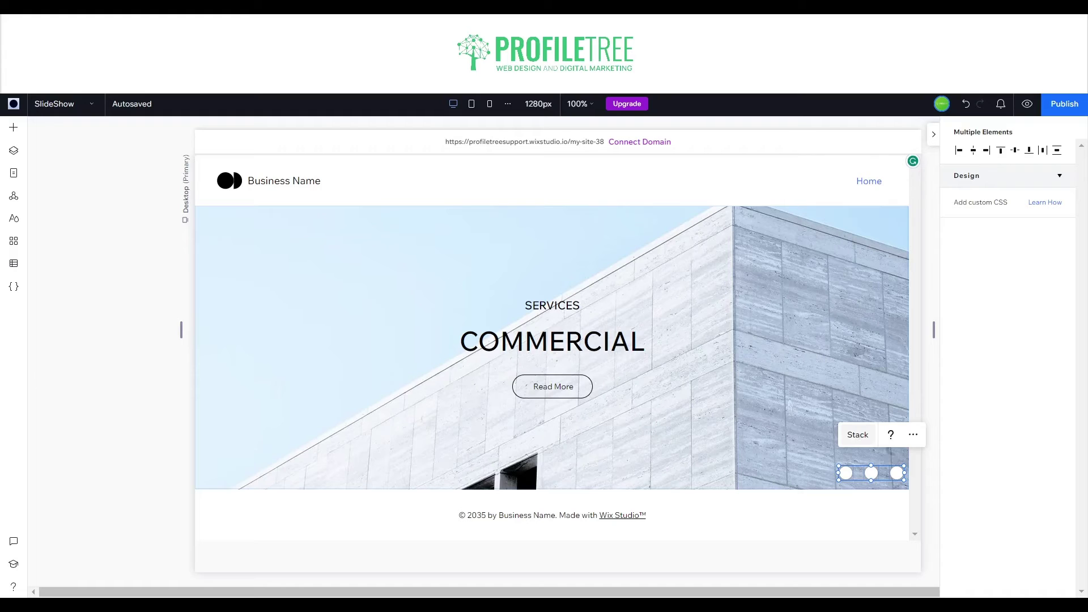
click(857, 434)
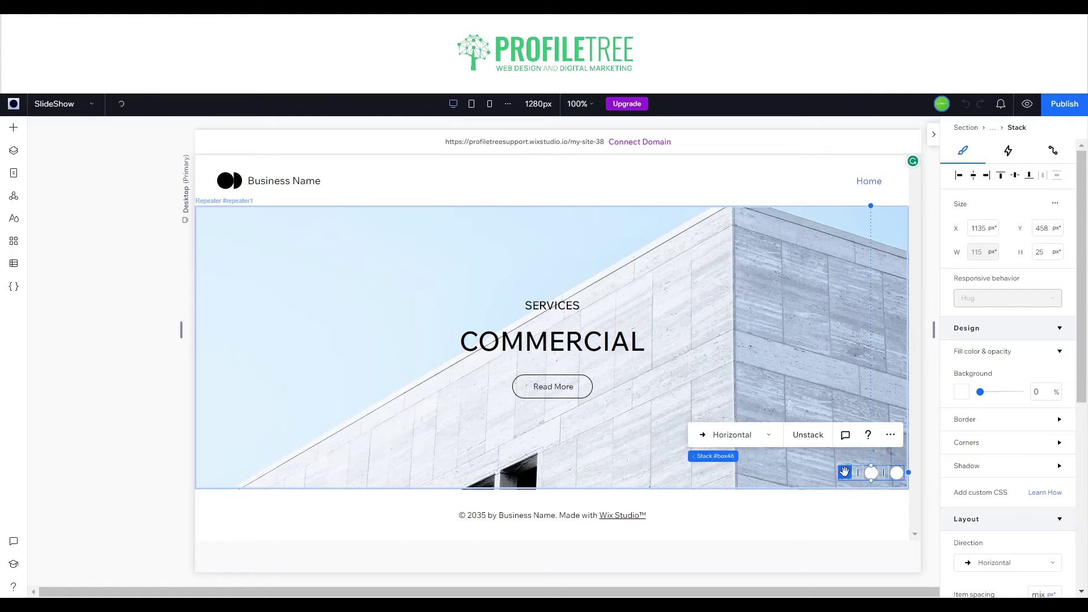
drag(844, 472, 826, 472)
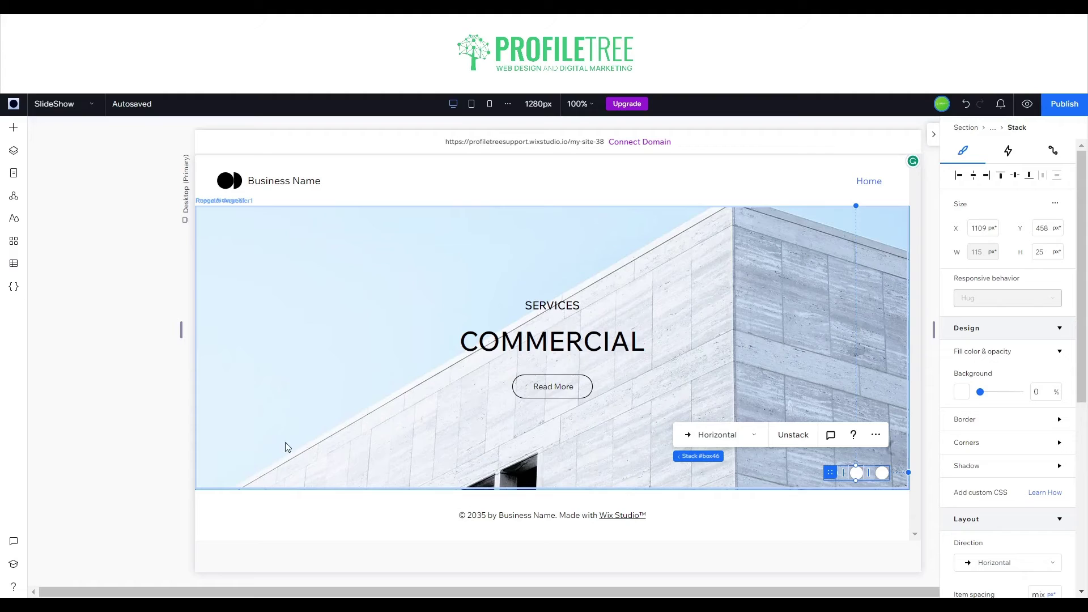
Step: Open the SlideShow page's code for editing and place the cursor inside the onReady function
click(14, 289)
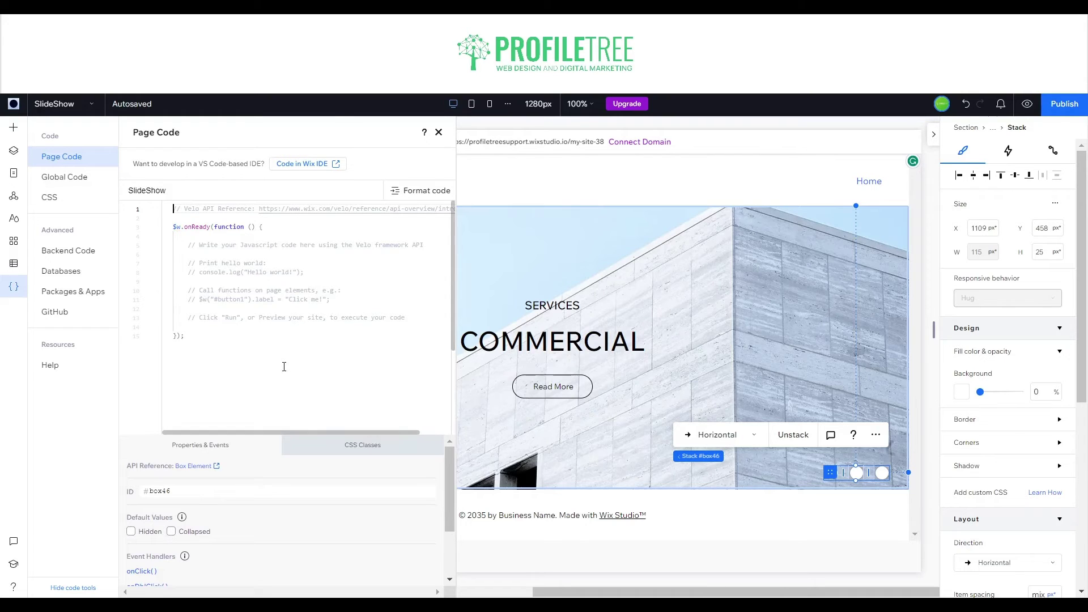
key(ctrl+a)
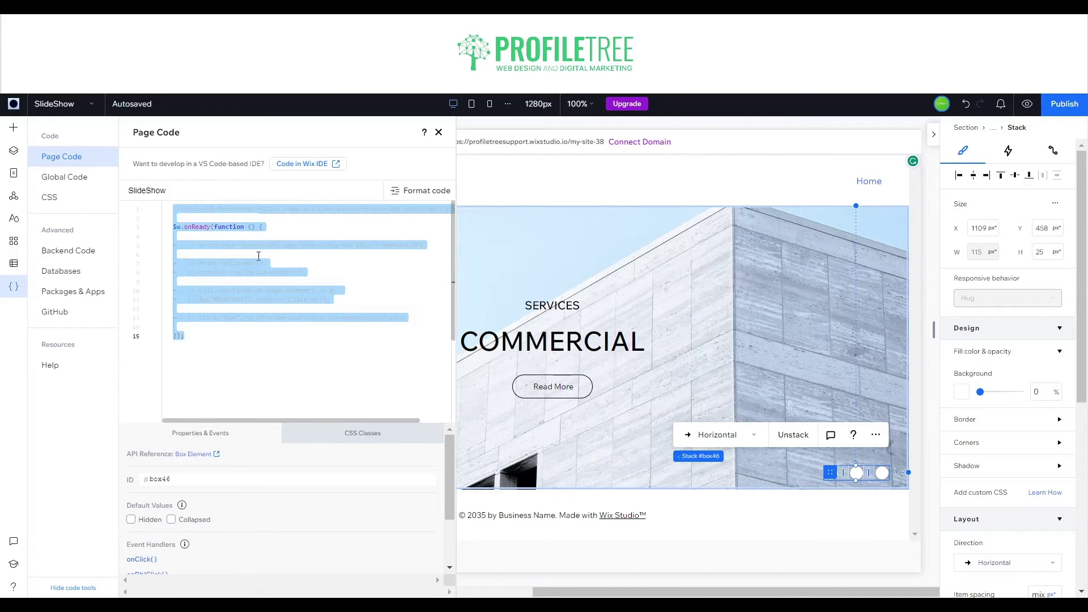
click(257, 307)
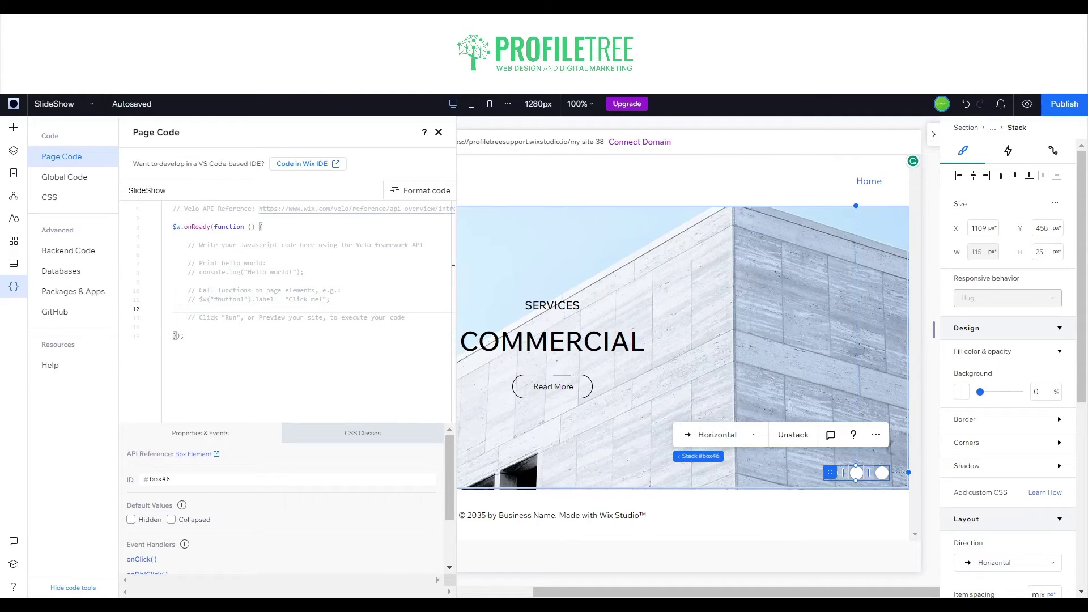
Step: Look up the element IDs of the slide image, the slide item and the slideshow repeater that contains them
click(630, 243)
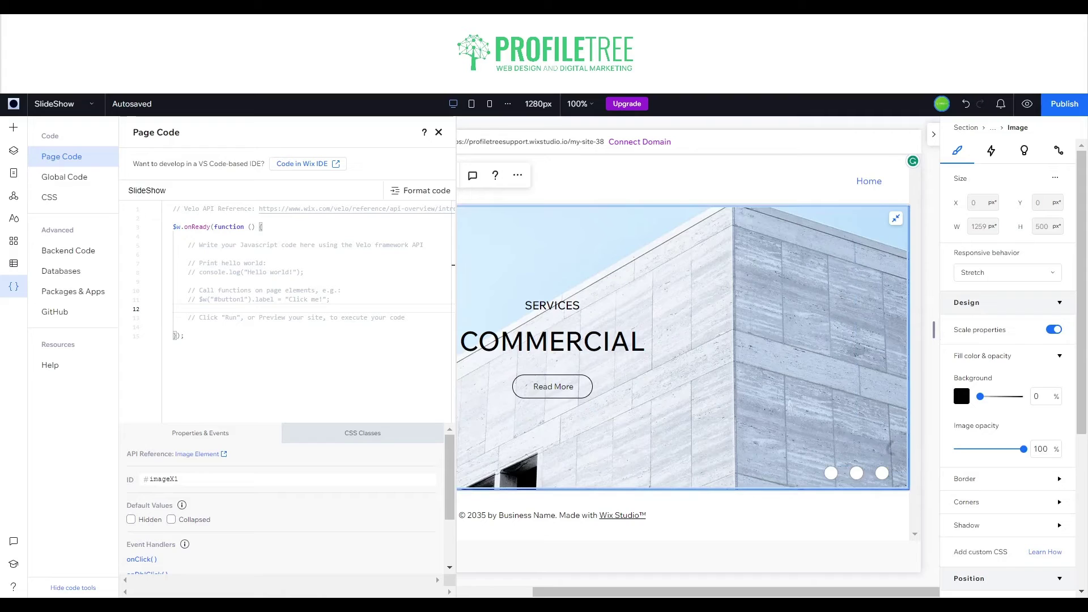
click(15, 152)
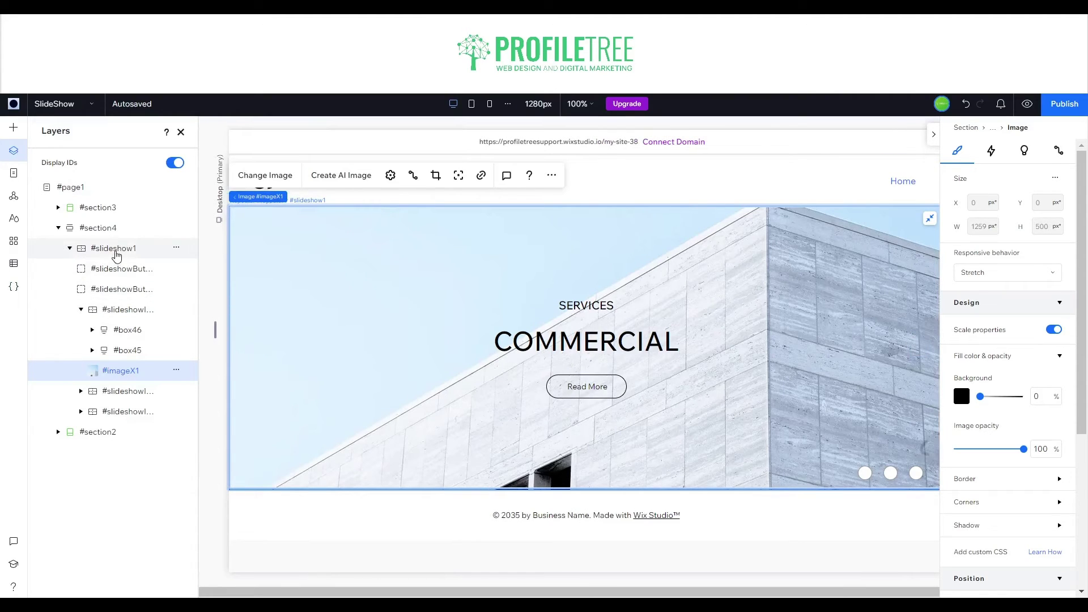
click(15, 290)
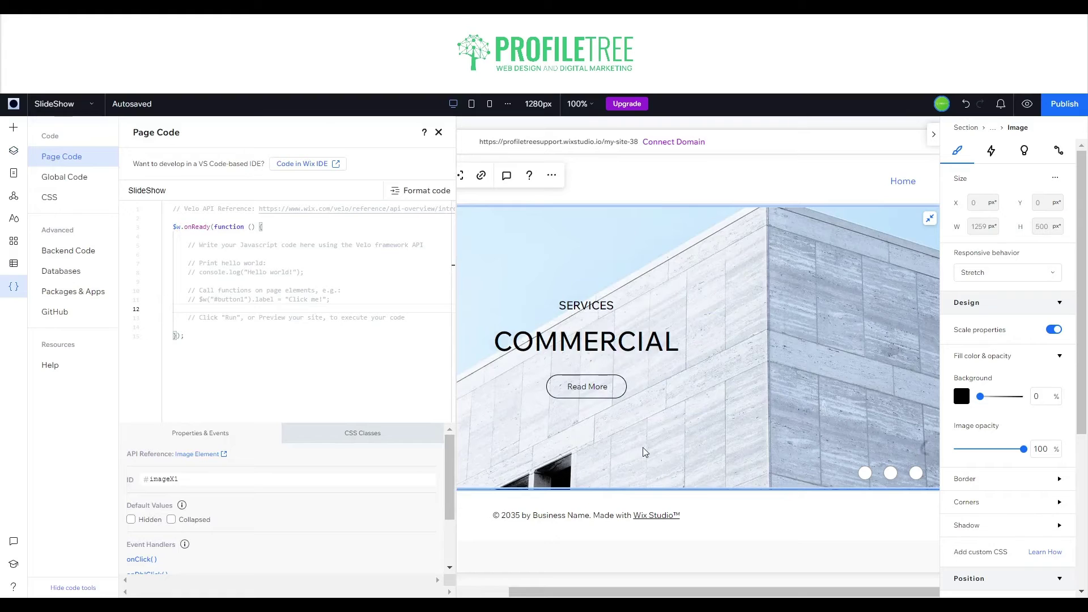
click(995, 130)
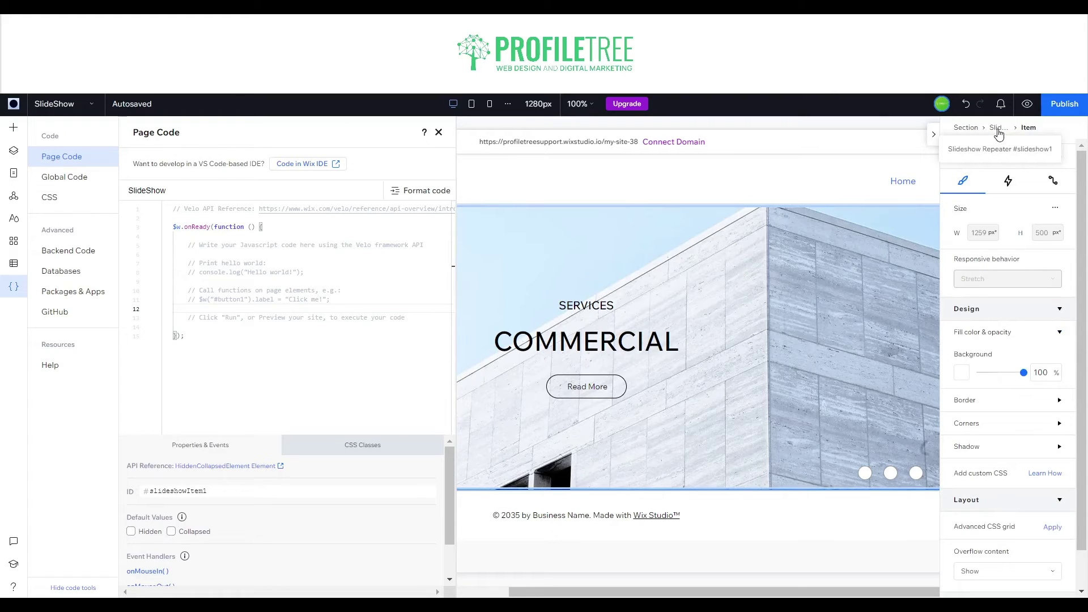
click(997, 130)
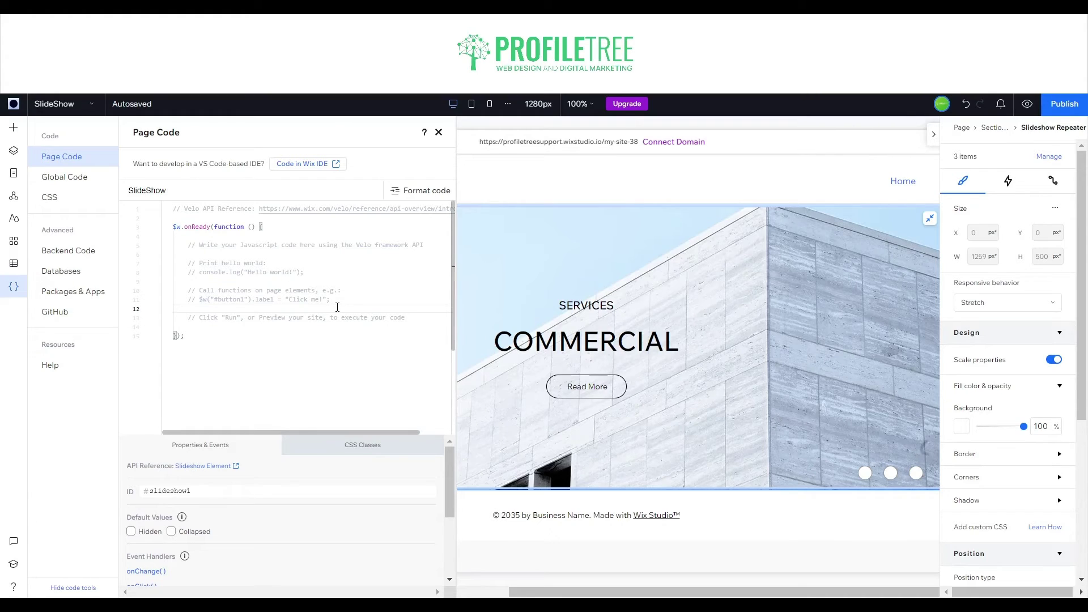
Step: Delete the placeholder comments inside the onReady function, leaving a single empty line in its body
drag(411, 318, 194, 244)
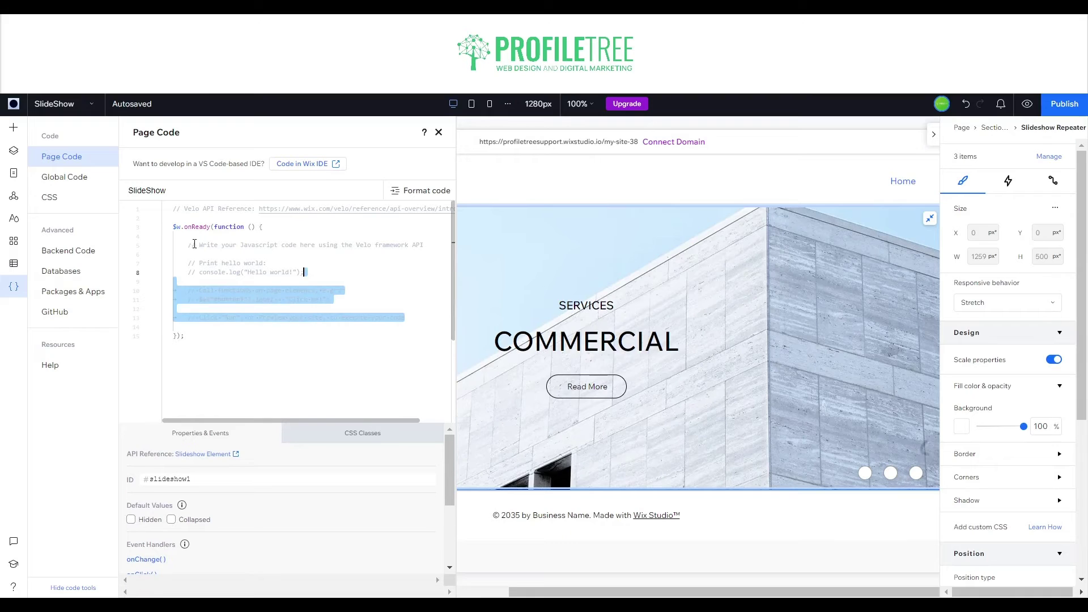
click(183, 247)
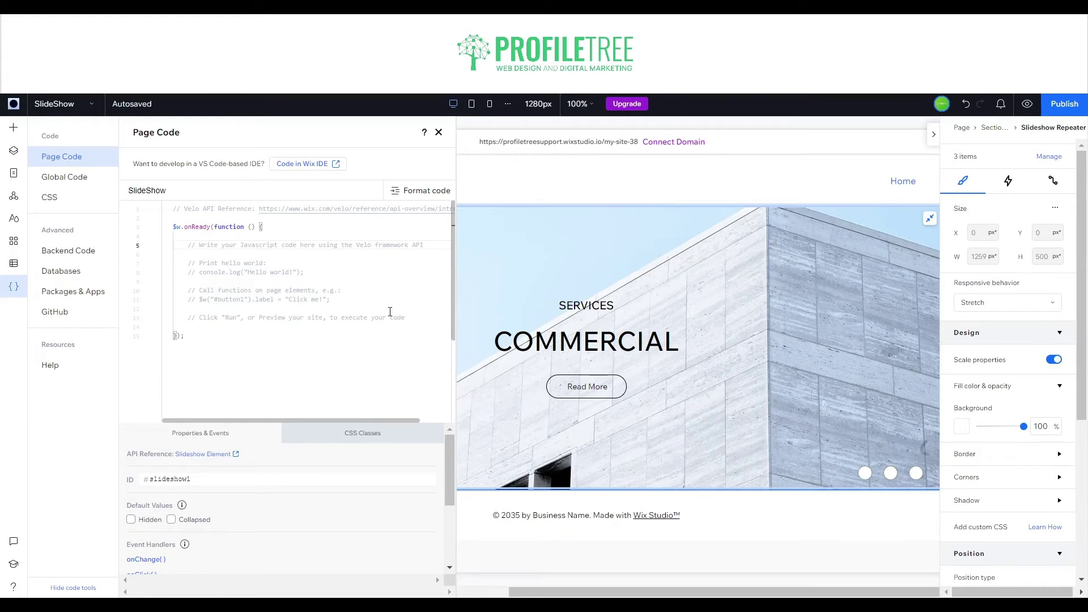
click(427, 322)
drag(427, 322, 181, 238)
key(BackSpace)
key(BackSpace)
key(BackSpace)
key(BackSpace)
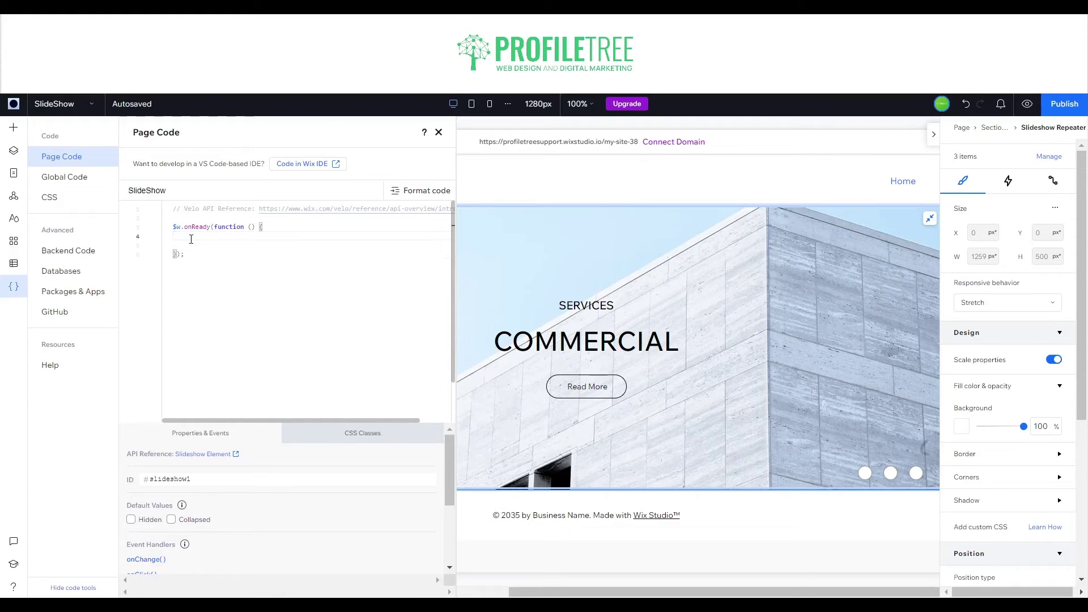
click(186, 246)
key(BackSpace)
key(BackSpace)
key(Return)
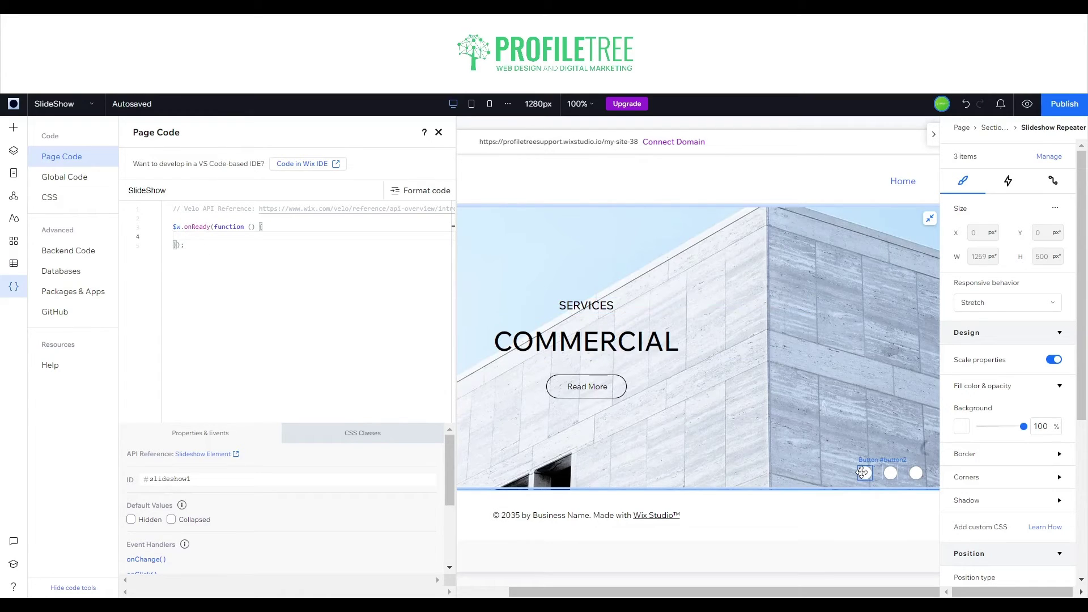
Step: Check the element IDs of the three round buttons, ending with the leftmost one selected
click(892, 473)
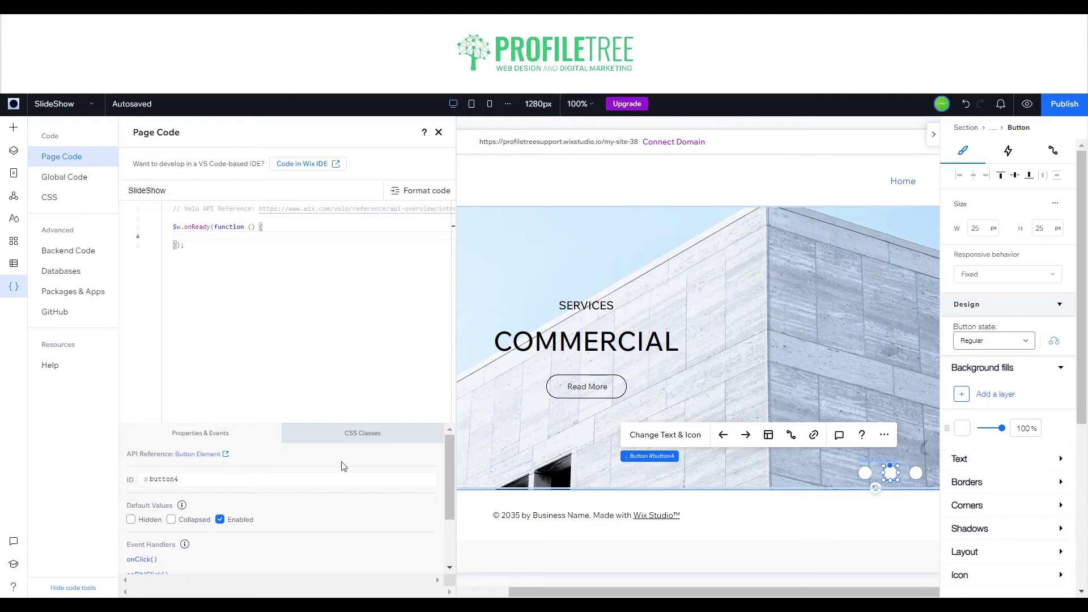
click(916, 473)
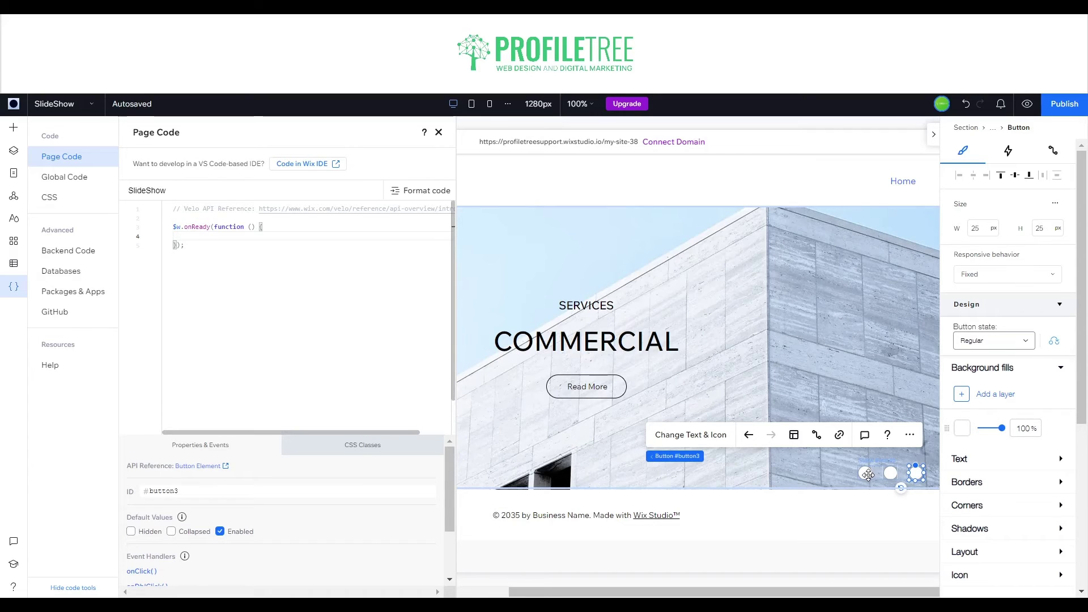
click(867, 474)
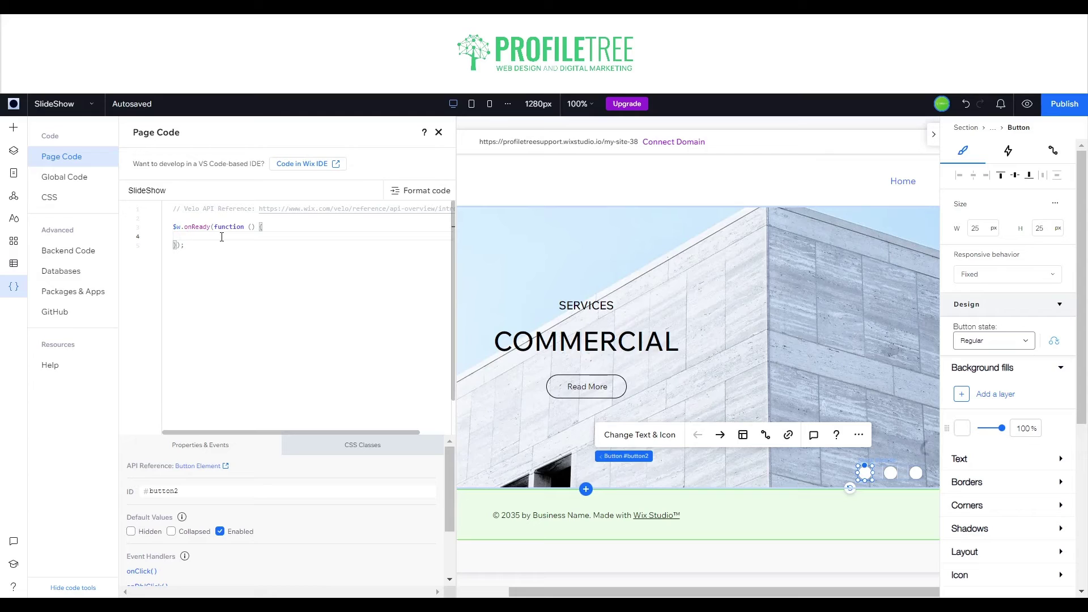
Step: Write the selector $w("#button2") for the leftmost round button inside the onReady function
text($w)
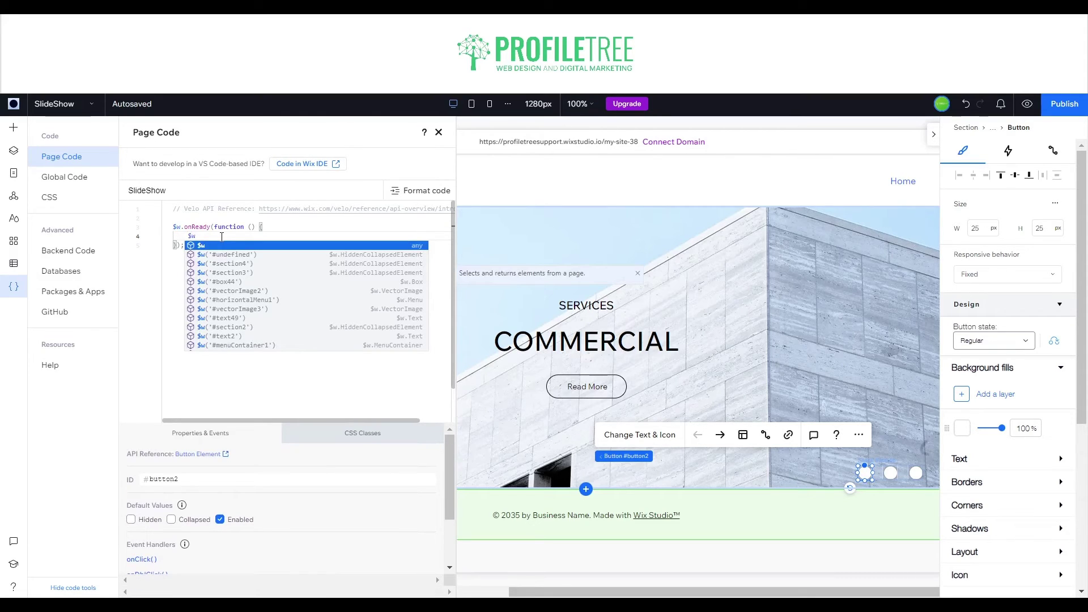
text(()
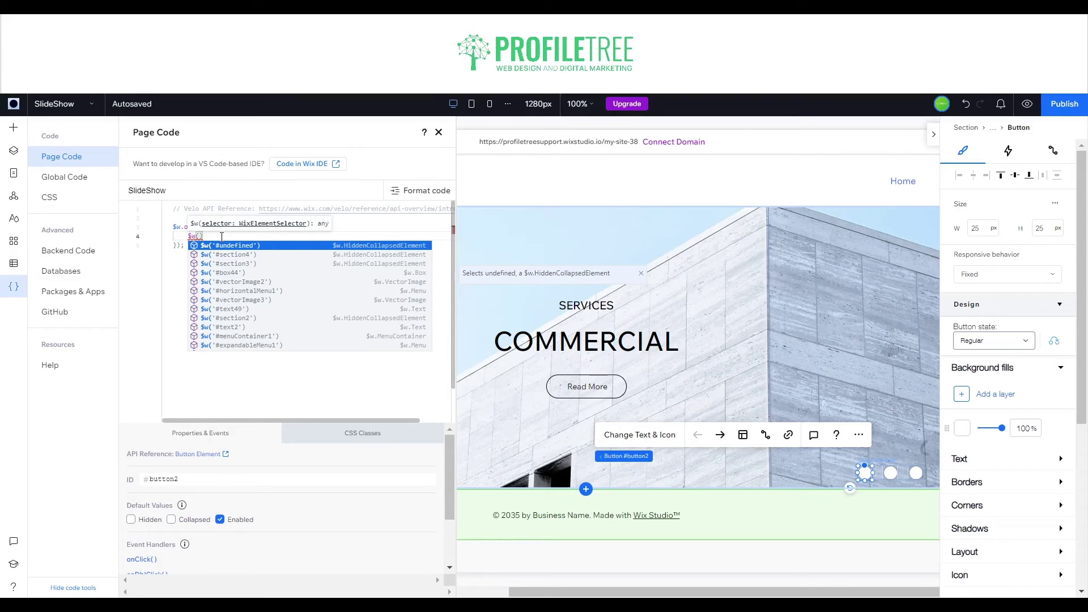
text("b)
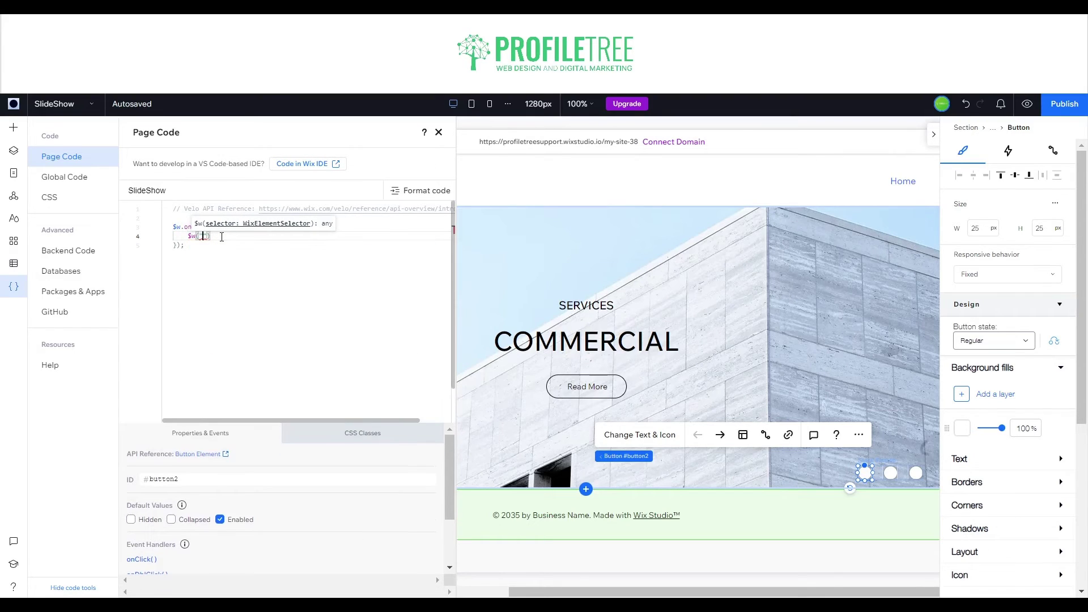
text(utton)
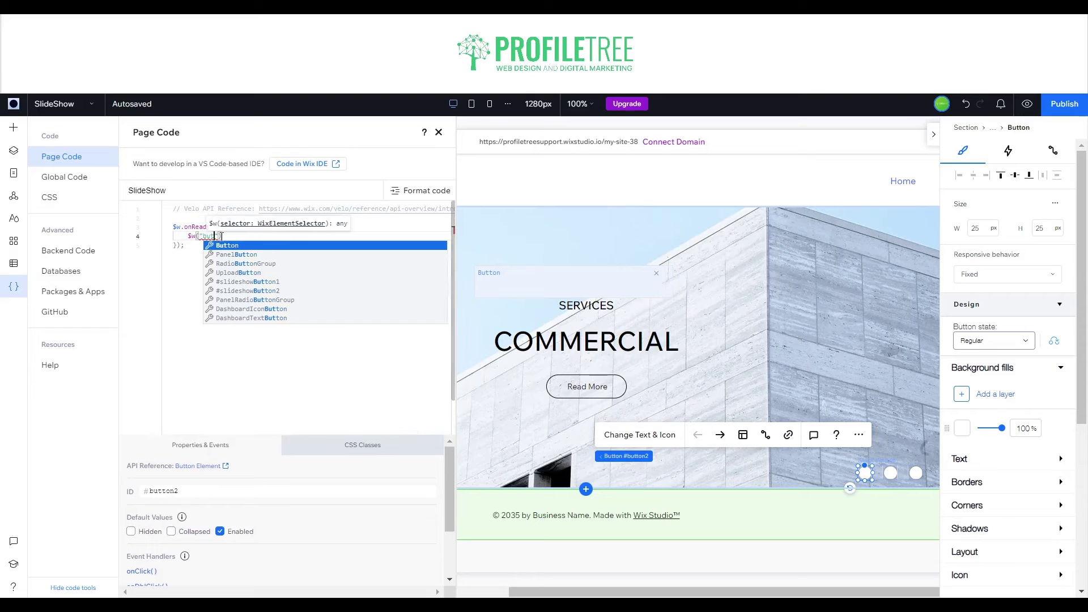
key(BackSpace)
key(BackSpace)
key(BackSpace)
key(BackSpace)
key(BackSpace)
key(BackSpace)
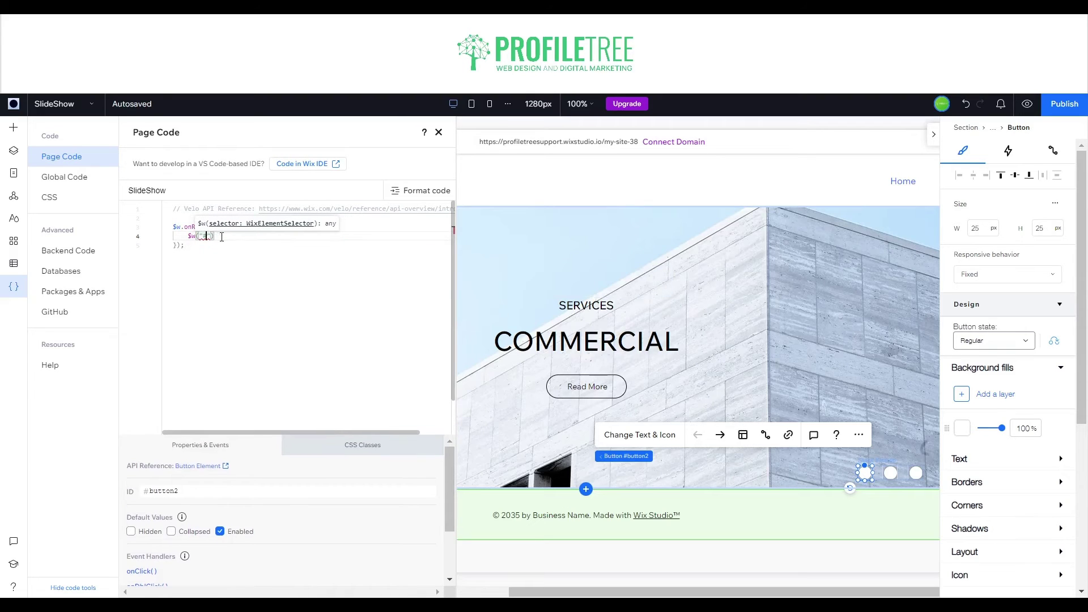
text(#button2)
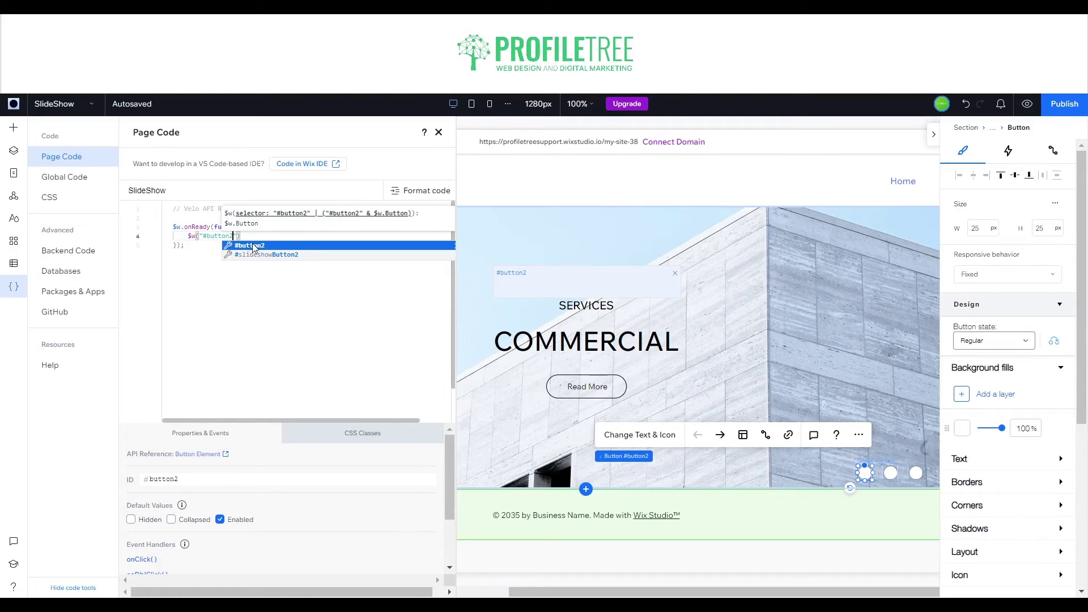
key(Escape)
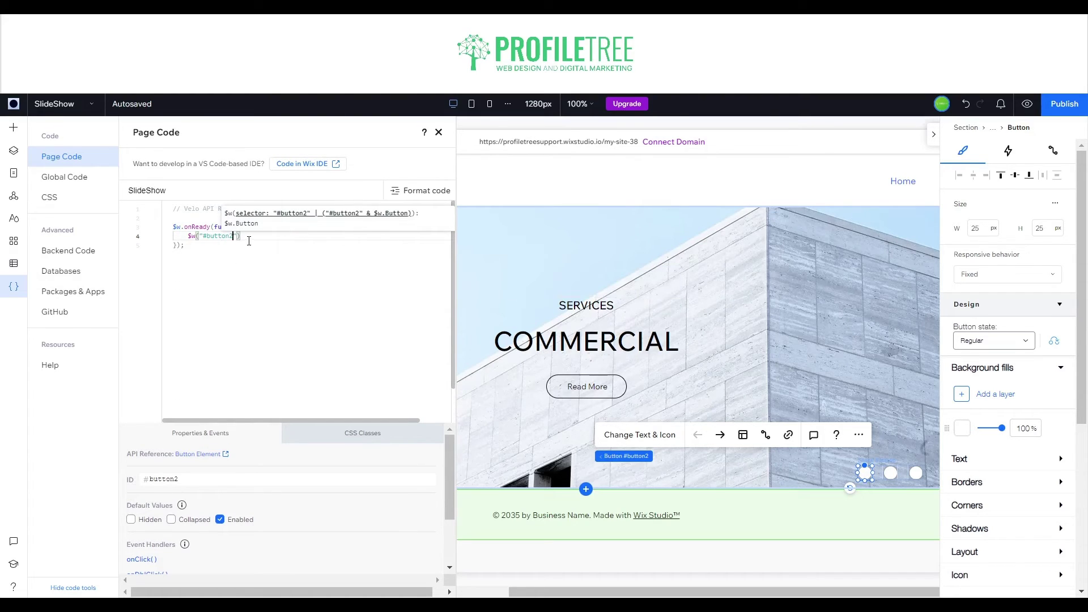
key(Escape)
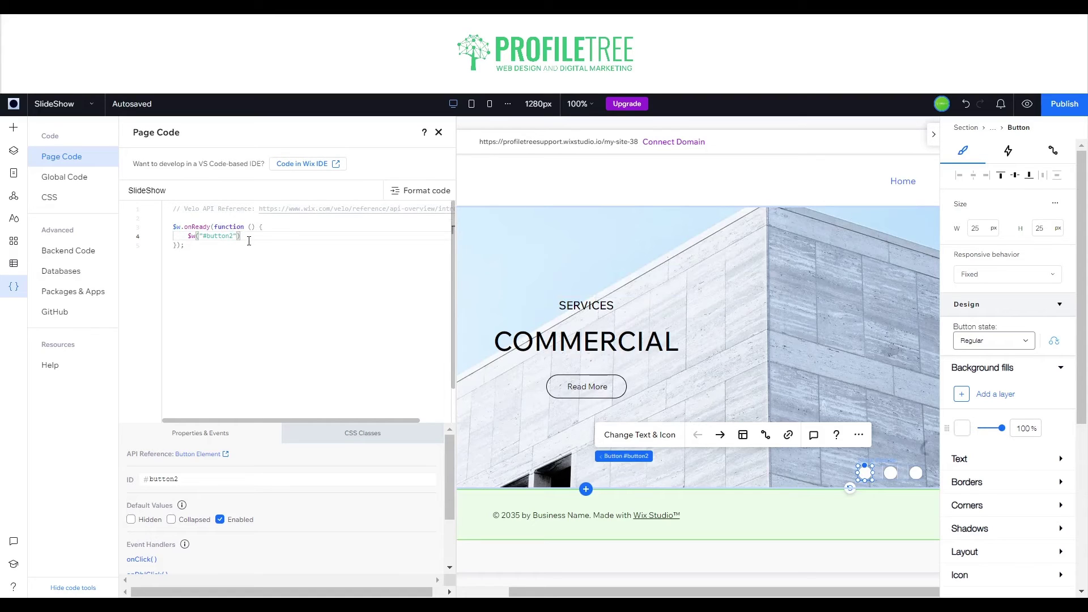
Step: Attach an onClick handler to #button2 with an empty arrow function body, () => { }, opened on a new line
text(.)
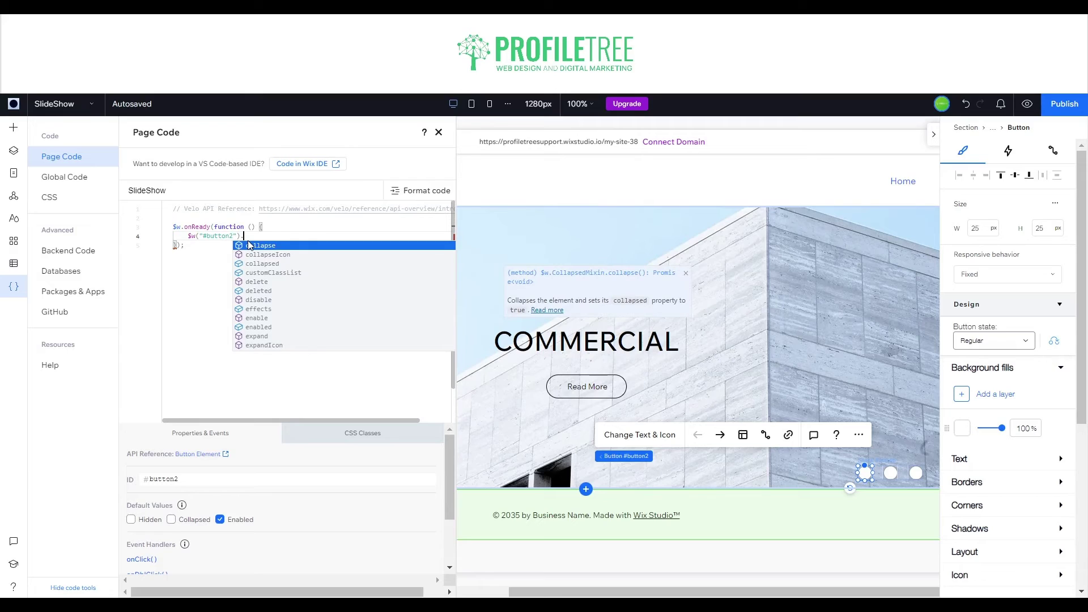
text(on)
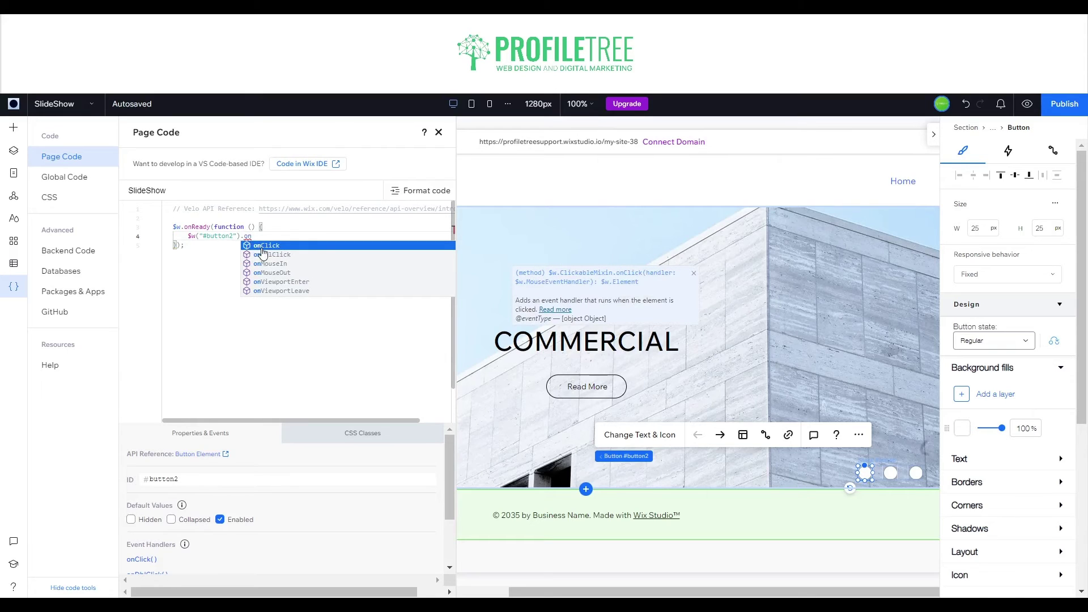
click(262, 247)
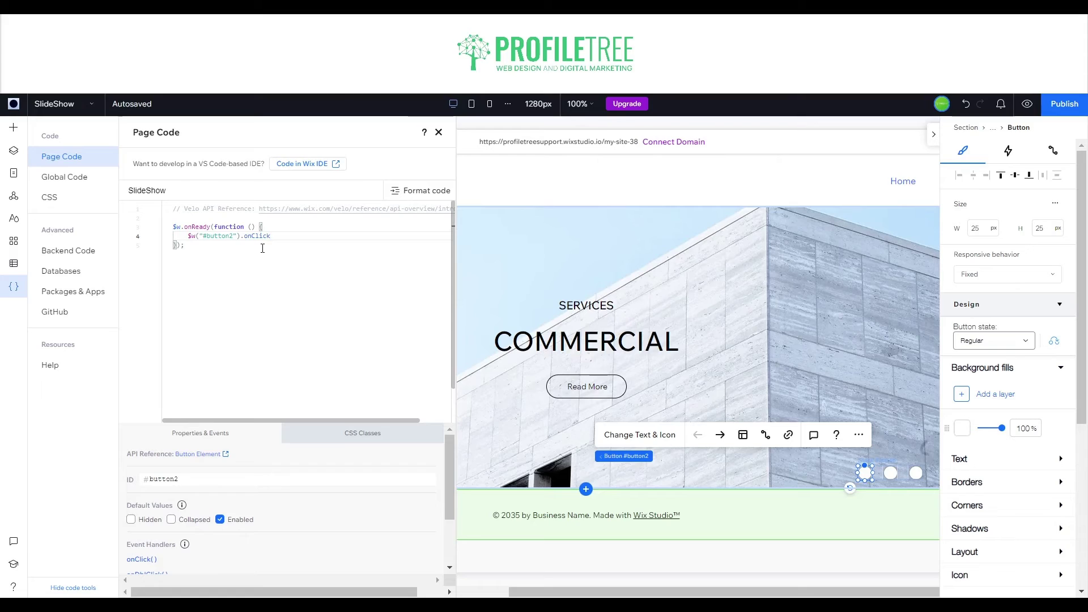
text((()
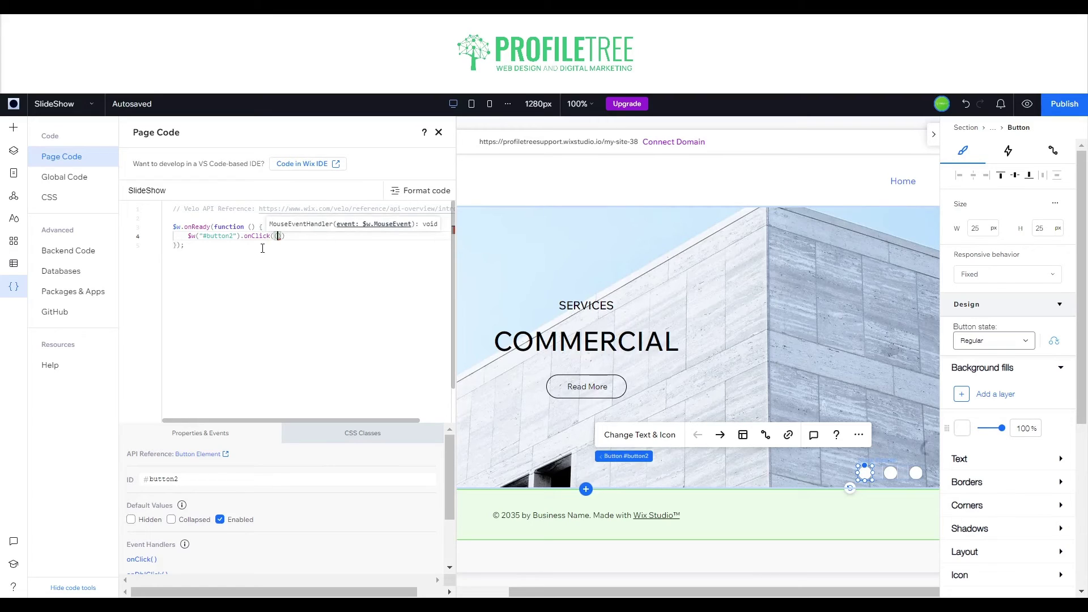
text() =)
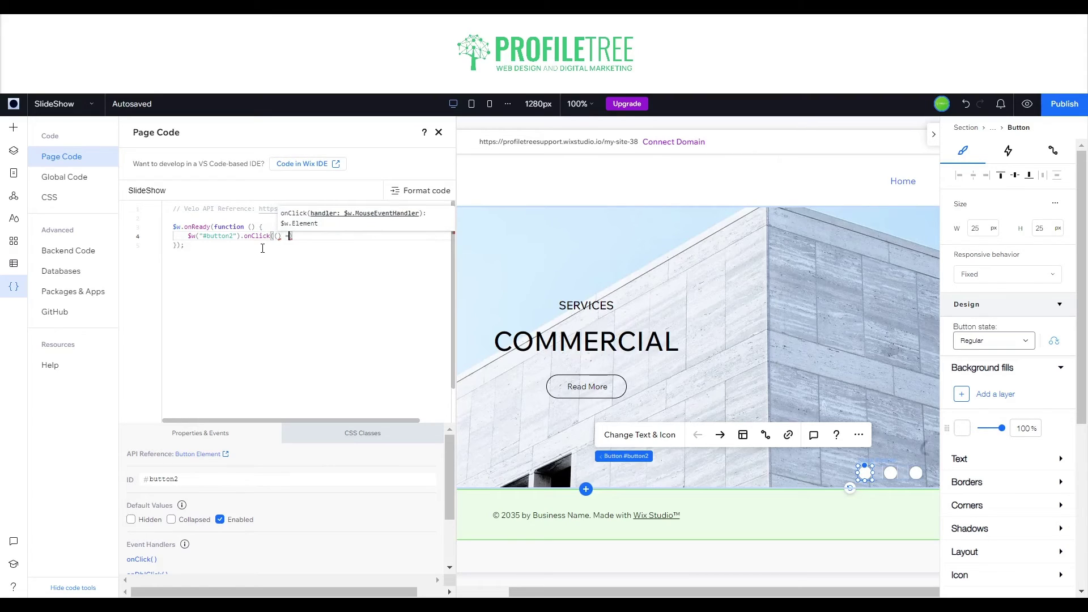
text(>)
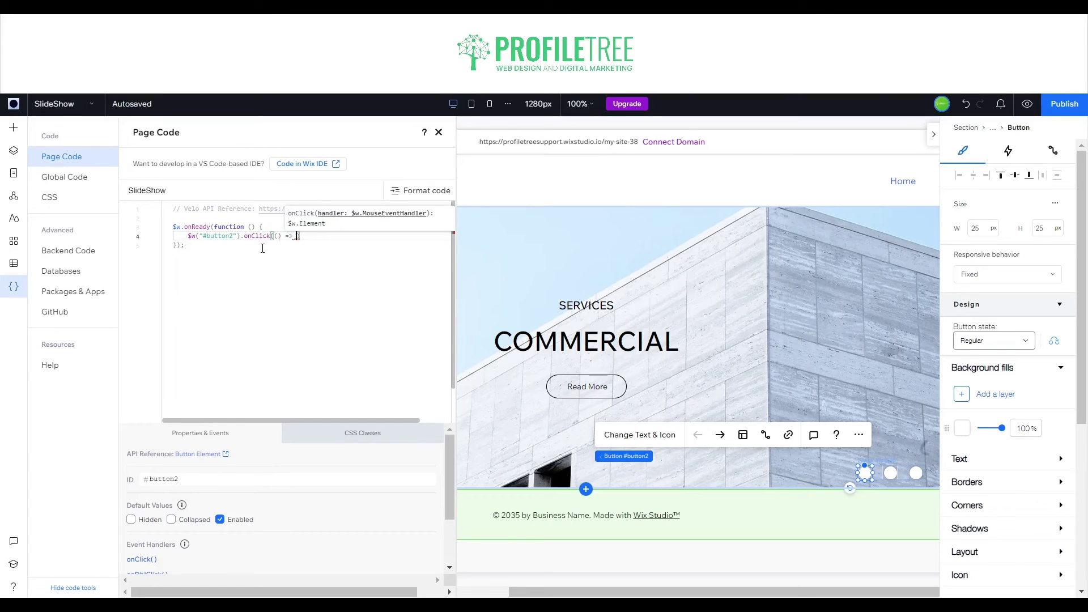
text( {)
key(Return)
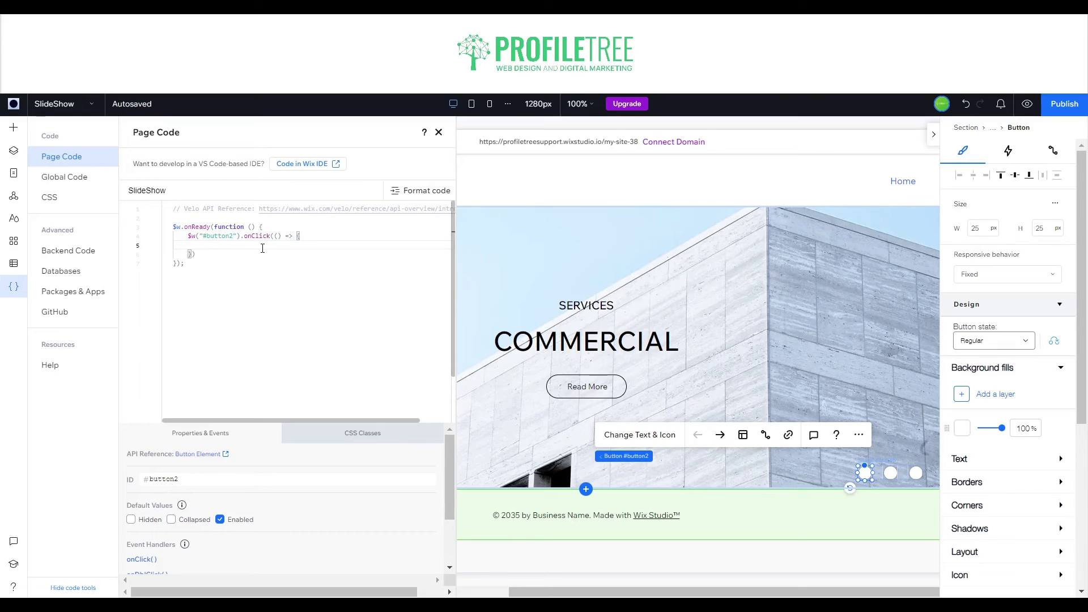
Step: Add a $w selector for #slideshow1 inside the onClick handler of #button2
text($w)
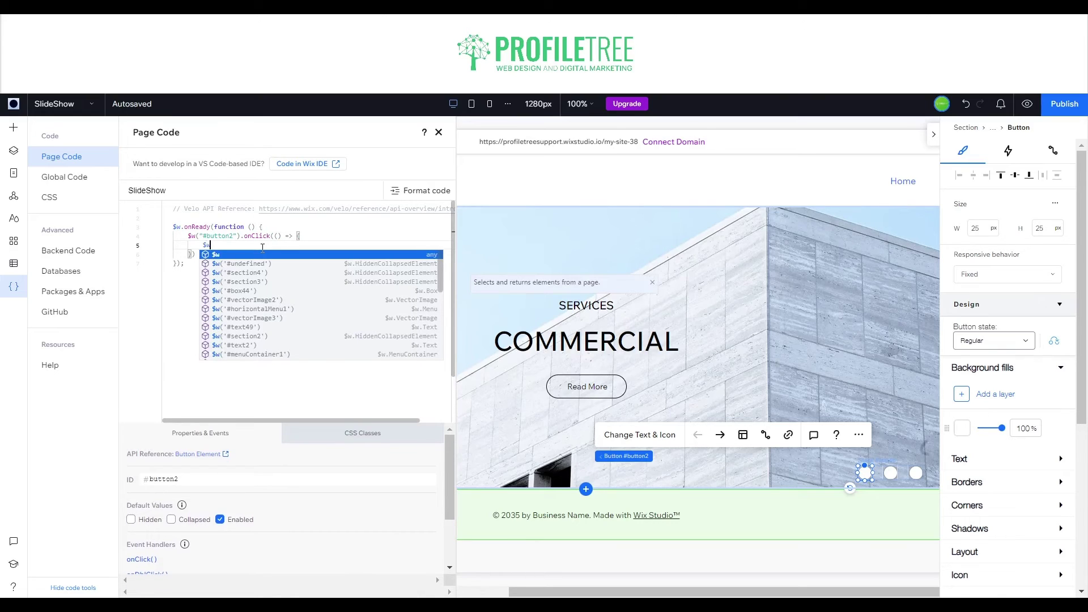
text((')
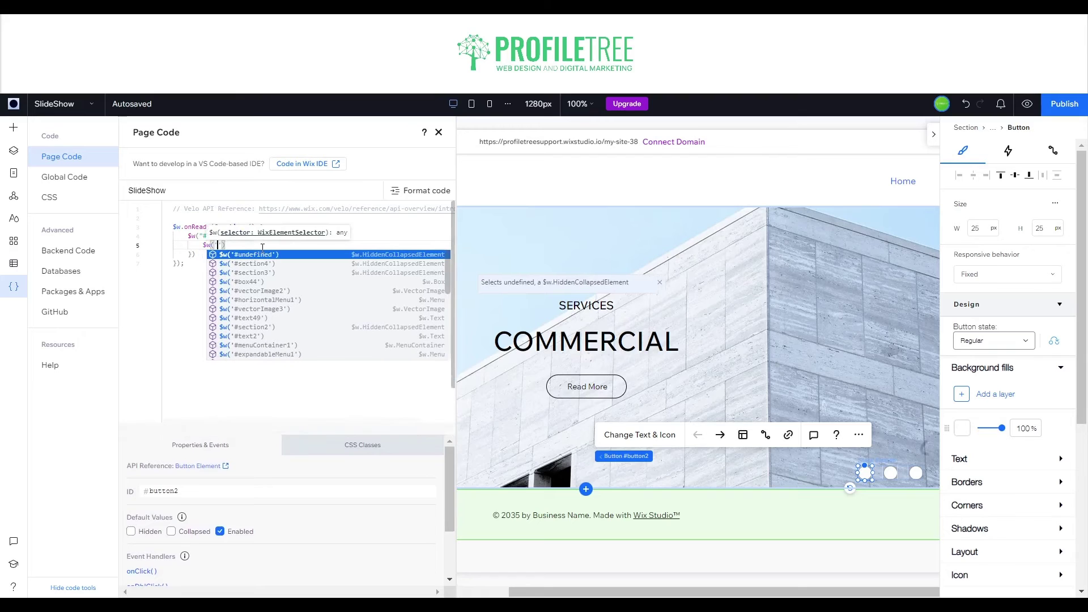
text(S)
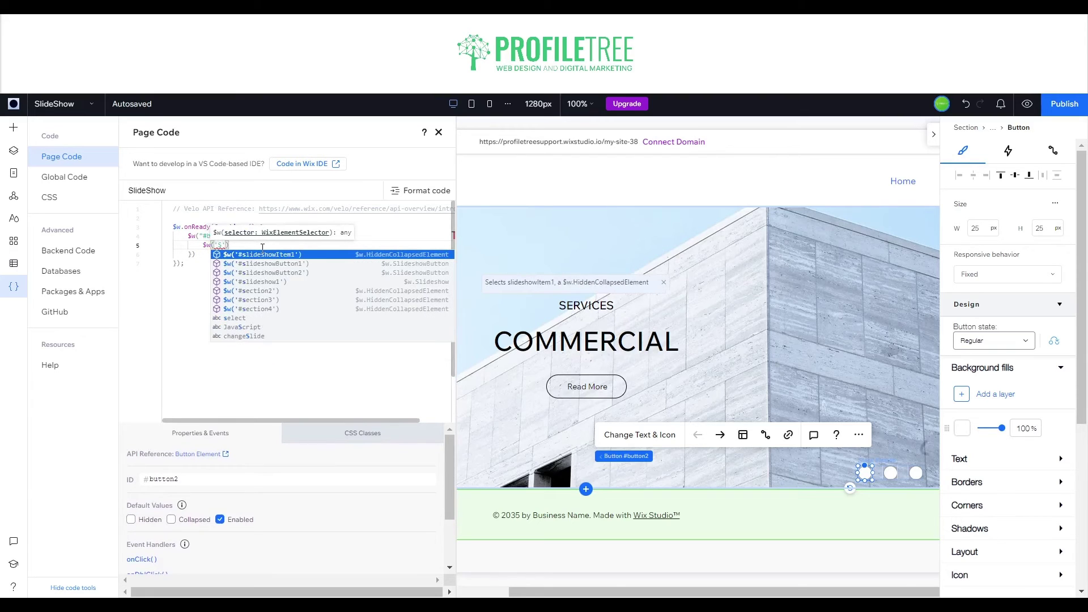
key(BackSpace)
text(#s)
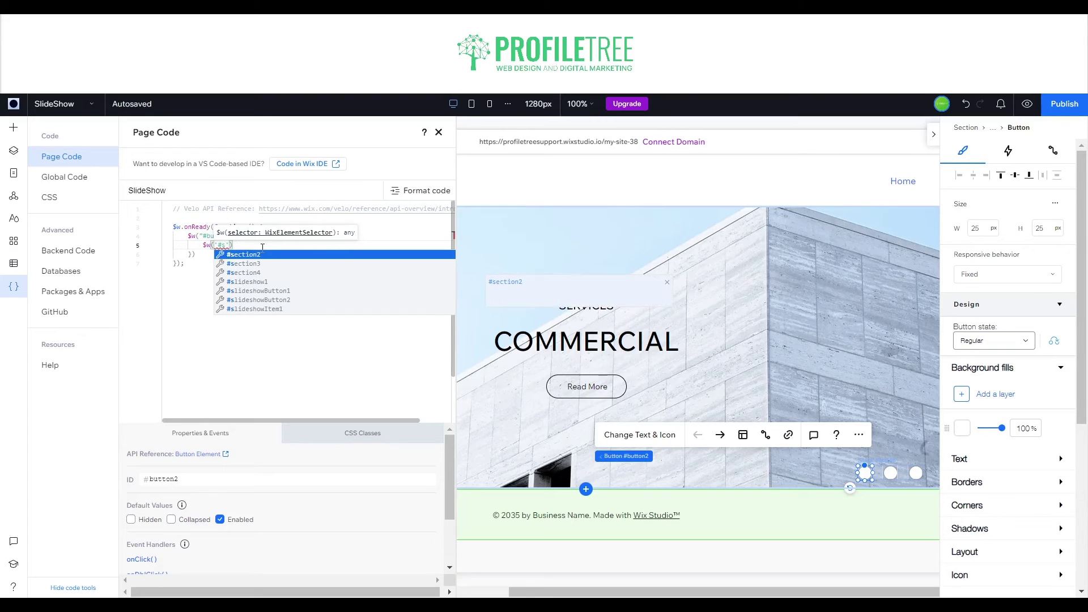
click(259, 281)
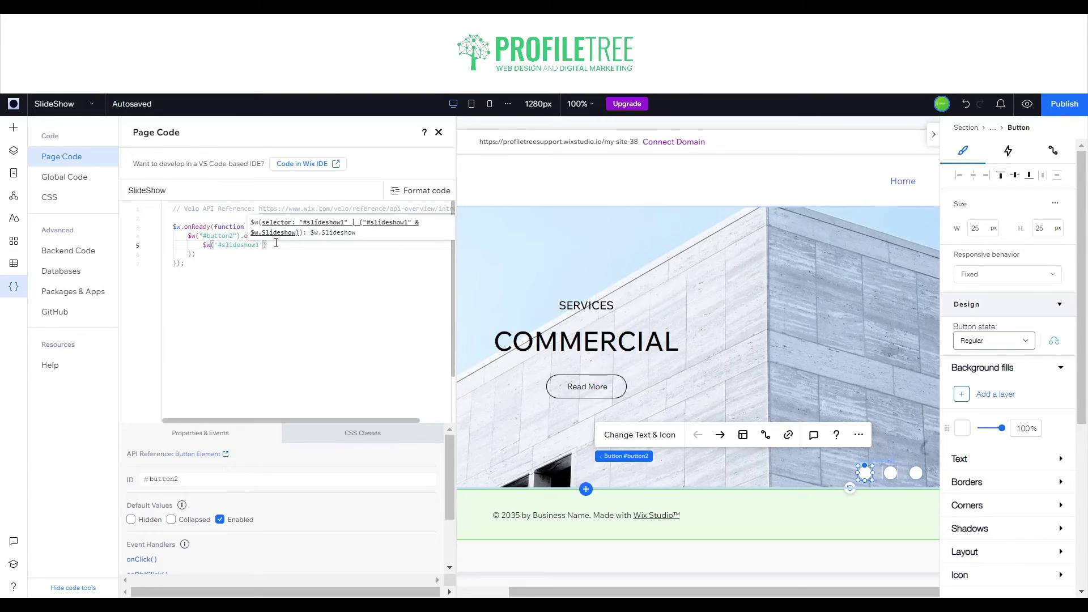
Step: Complete the #slideshow1 line in the #button2 handler with the call .changeSlide(0);
key(Right)
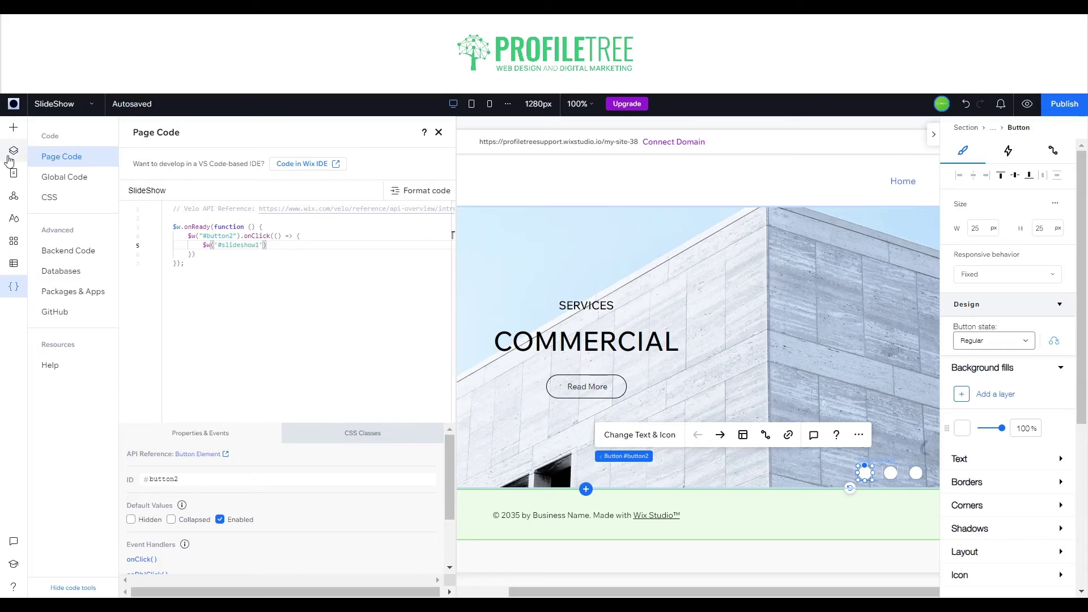
click(994, 134)
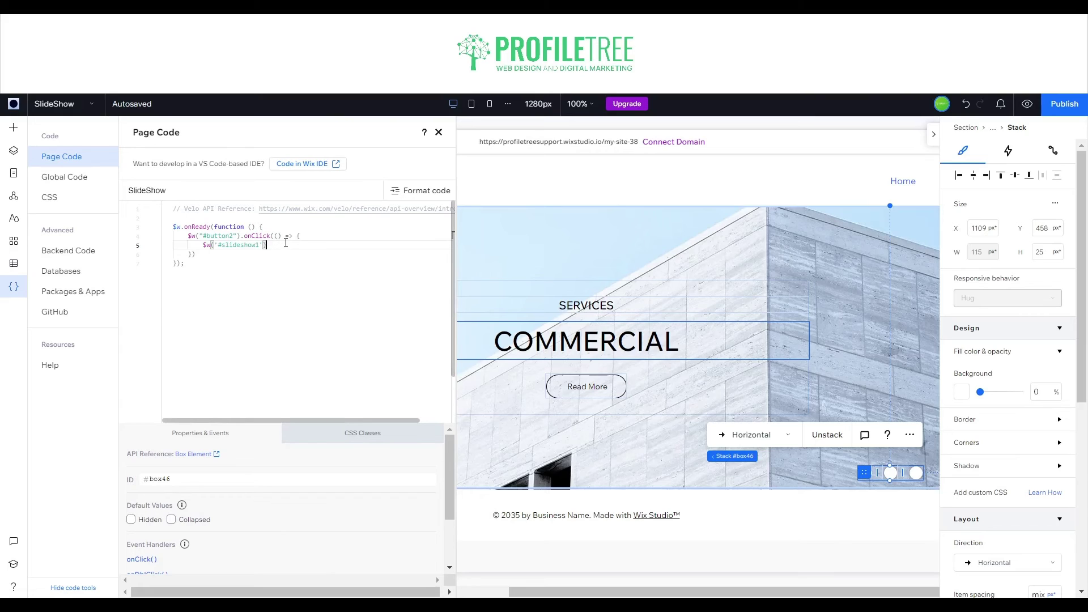
text(.)
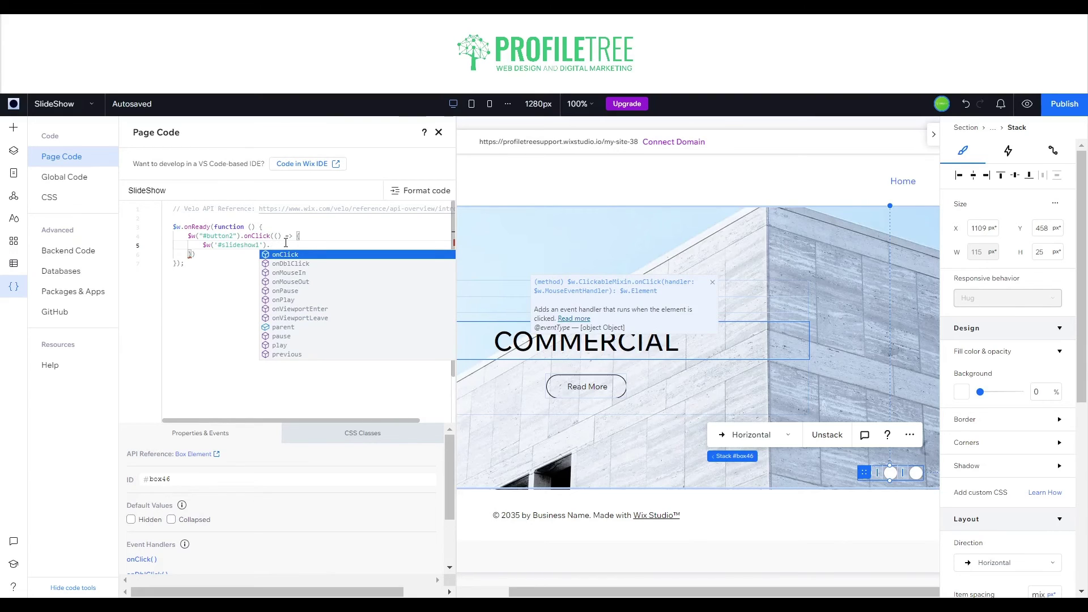
text(changeSlide)
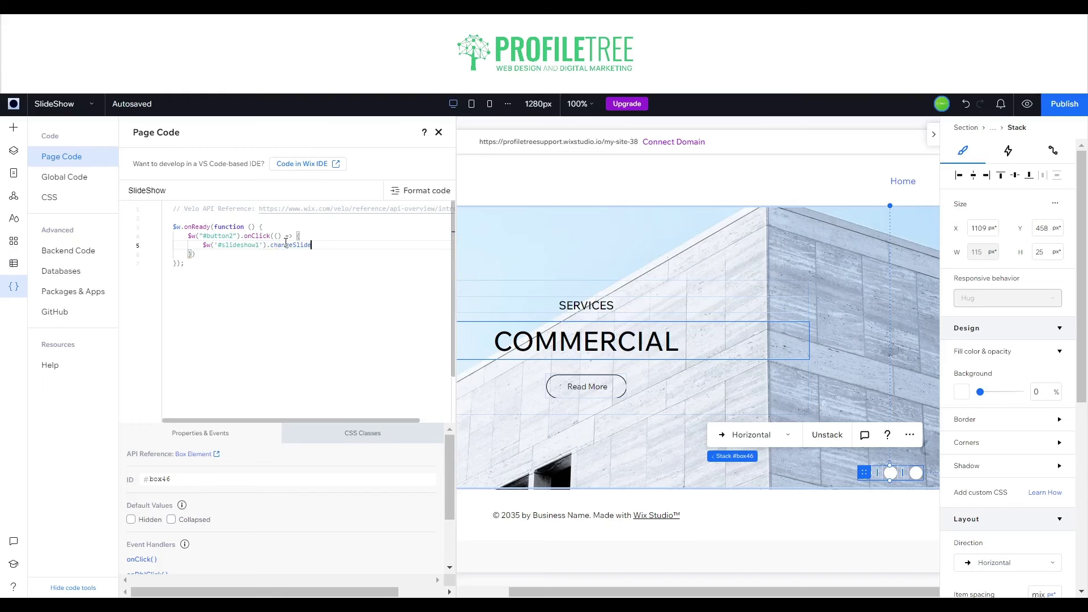
text(()
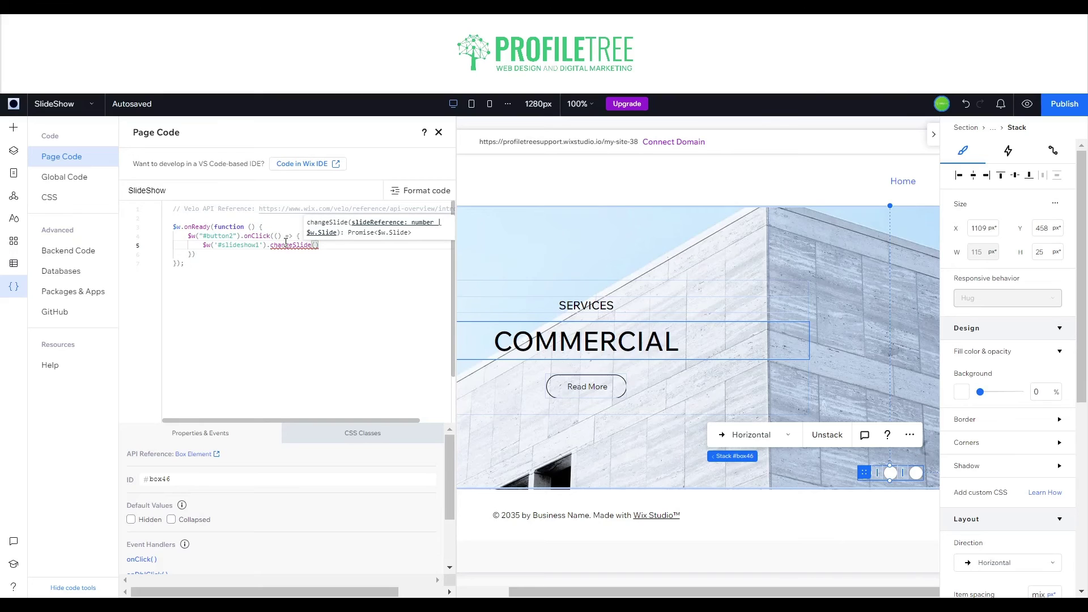
text(0))
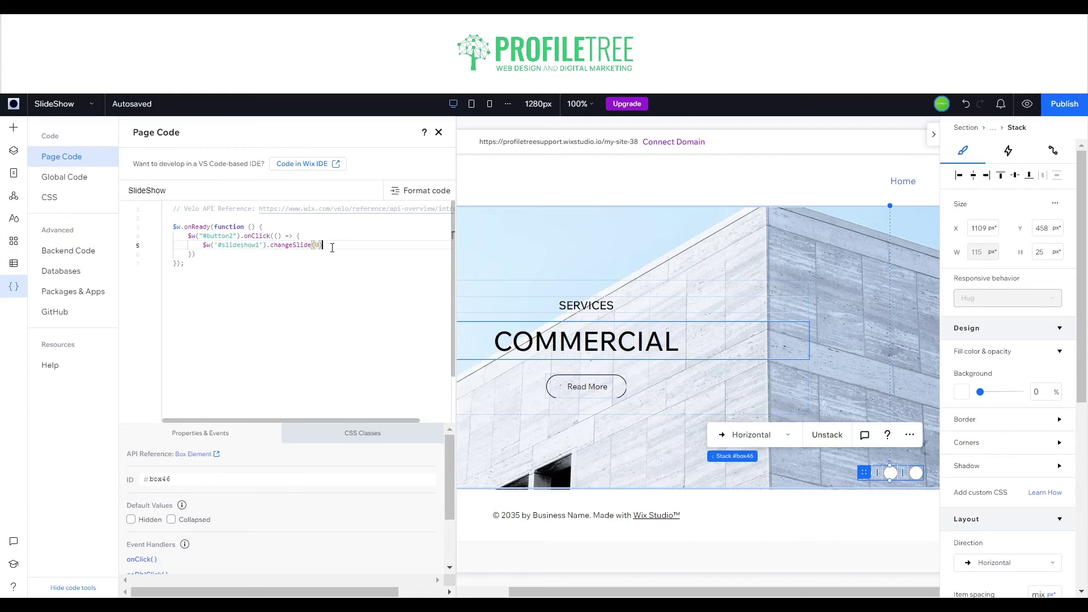
text(;)
Step: Copy the #button2 onClick block, end the original with a semicolon, and paste the copy on a new line below it
drag(232, 257, 189, 235)
key(ctrl+c)
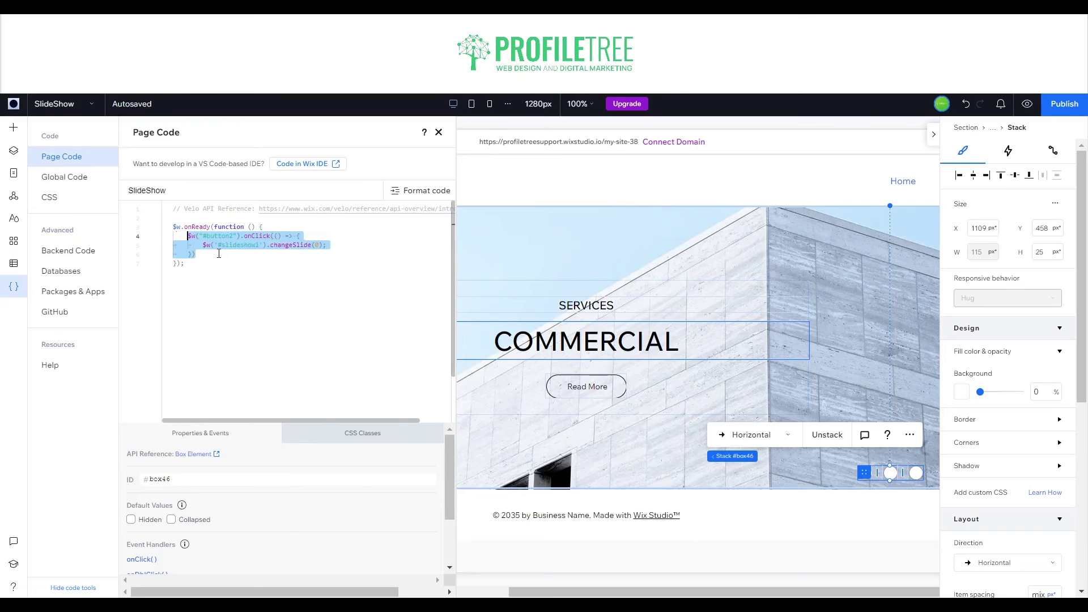
click(219, 254)
key(Return)
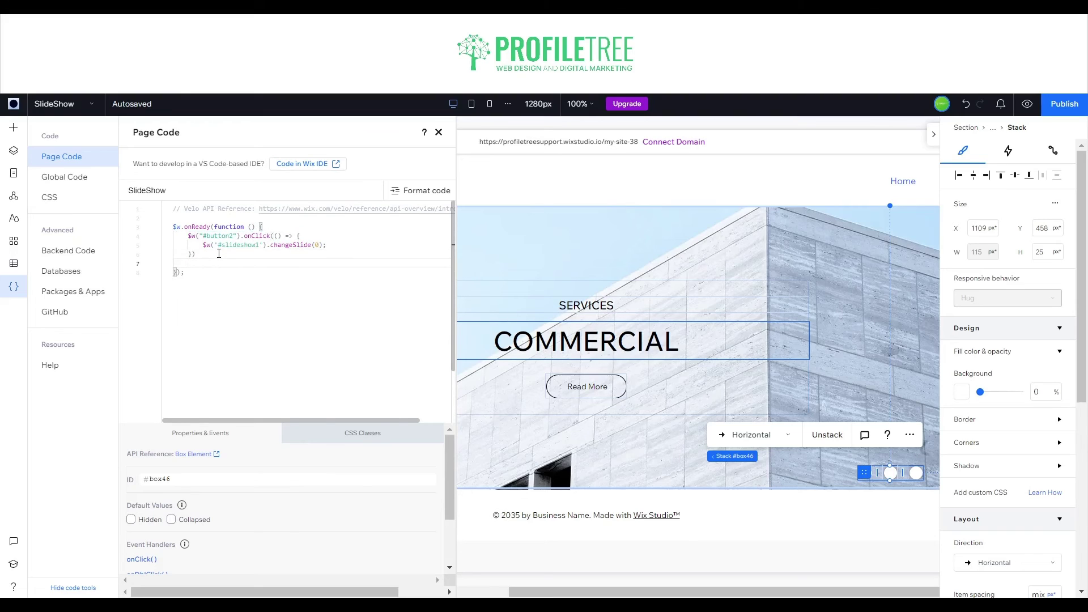
click(219, 253)
text(;)
click(213, 263)
key(ctrl+v)
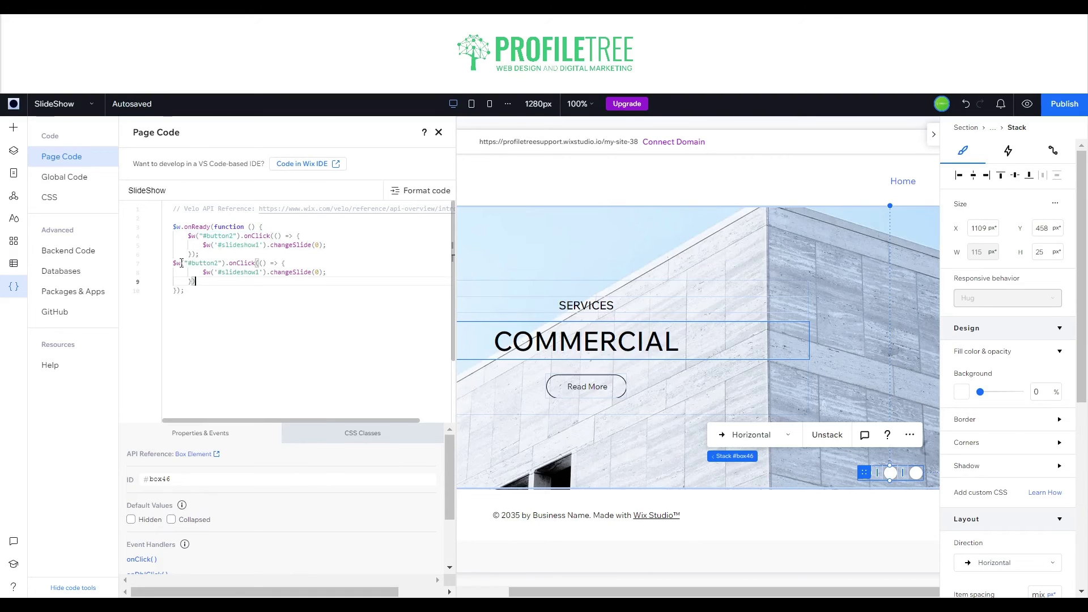
Step: Indent the pasted onClick block to match the original and paste a third copy on a new line beneath it
click(176, 263)
key(Tab)
click(212, 286)
key(Return)
key(ctrl+v)
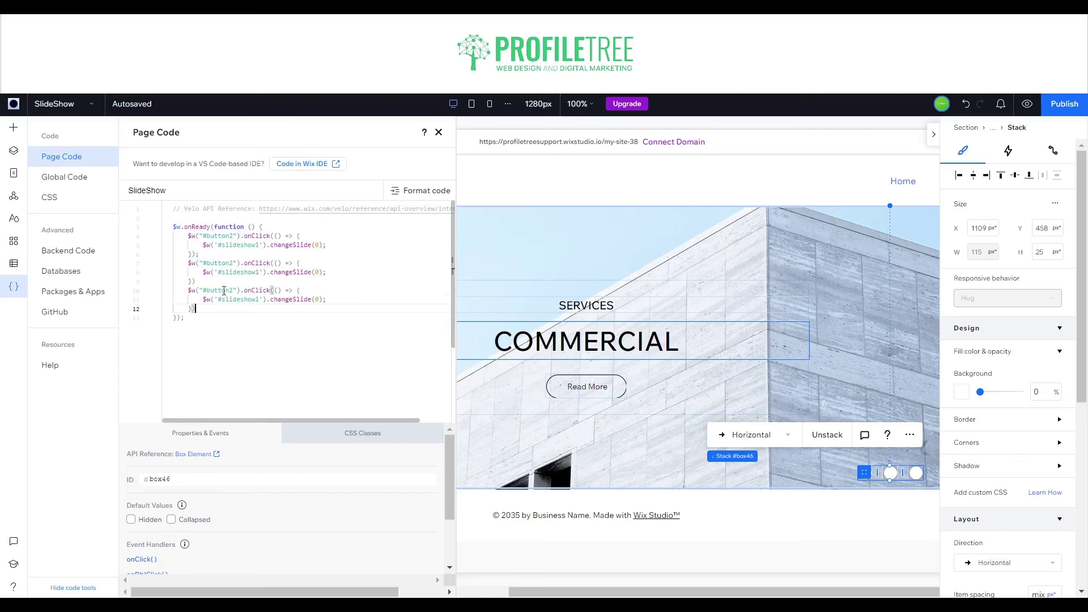
Step: Check the middle round button's ID and change the second onClick block's selector to #button4
click(891, 473)
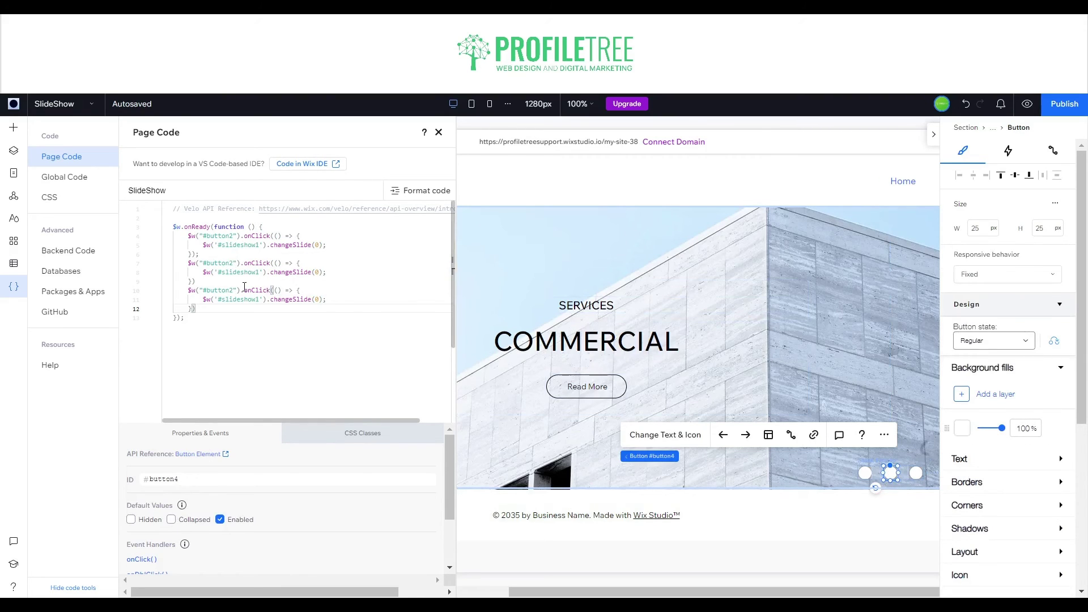
click(236, 263)
key(BackSpace)
text(4)
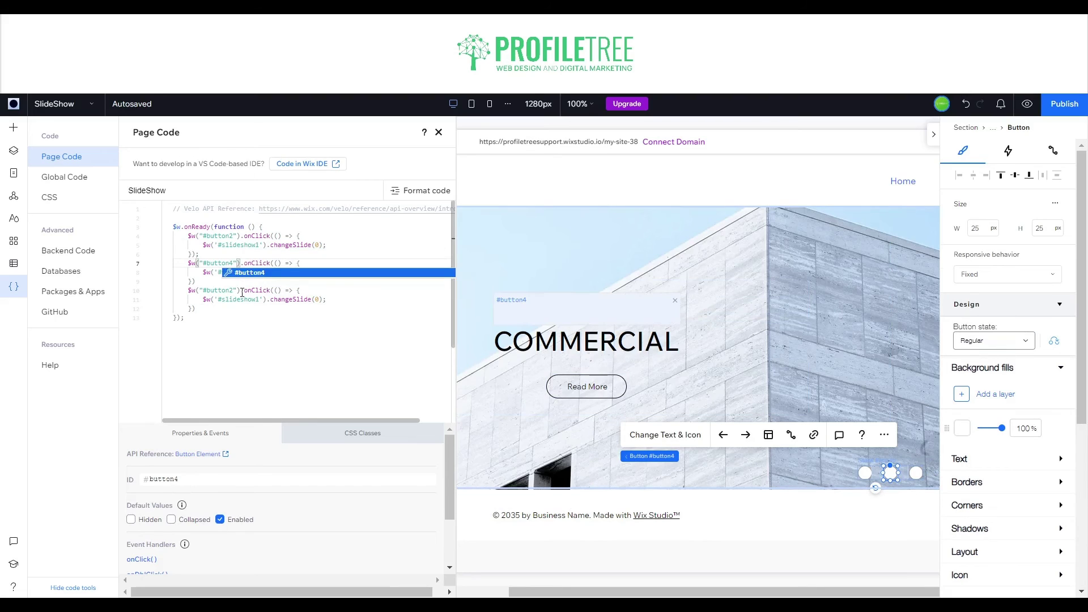
Step: Check the rightmost round button's ID and change the third onClick block's selector to #button3
click(232, 291)
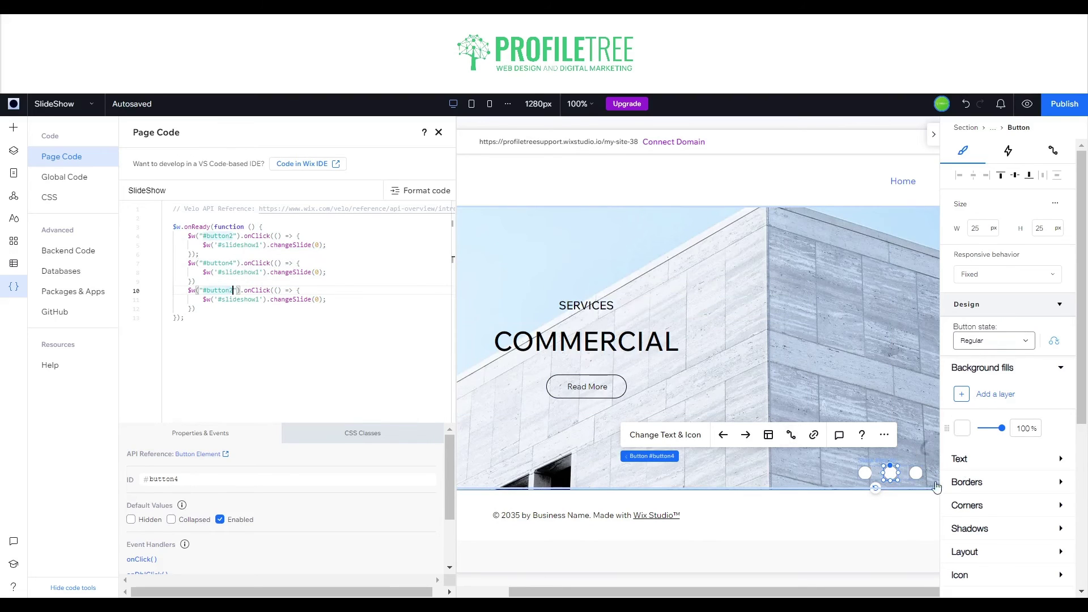
click(915, 472)
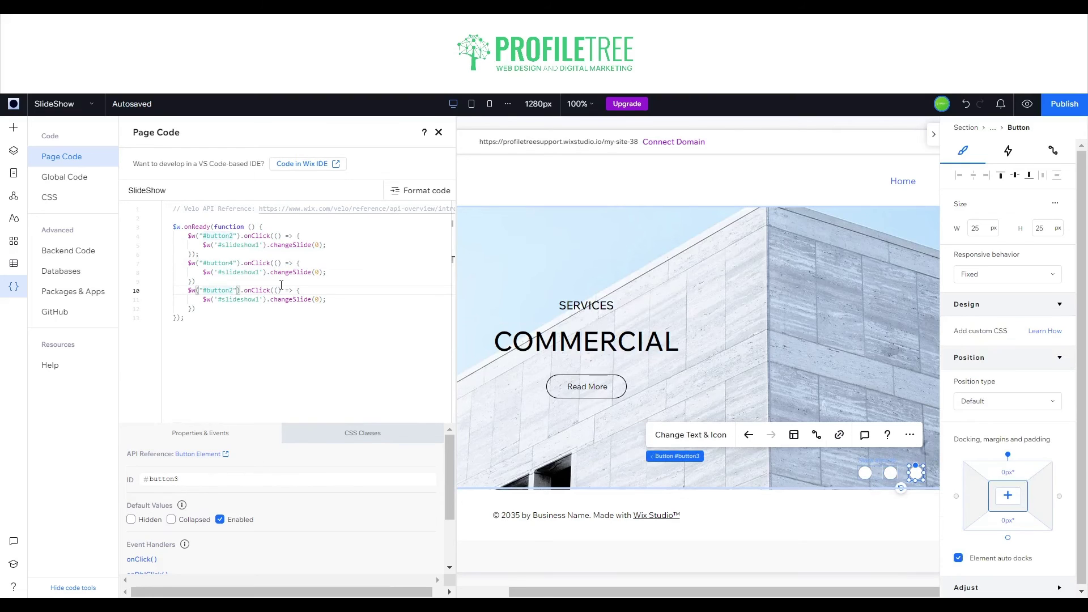
click(232, 290)
key(BackSpace)
text(3)
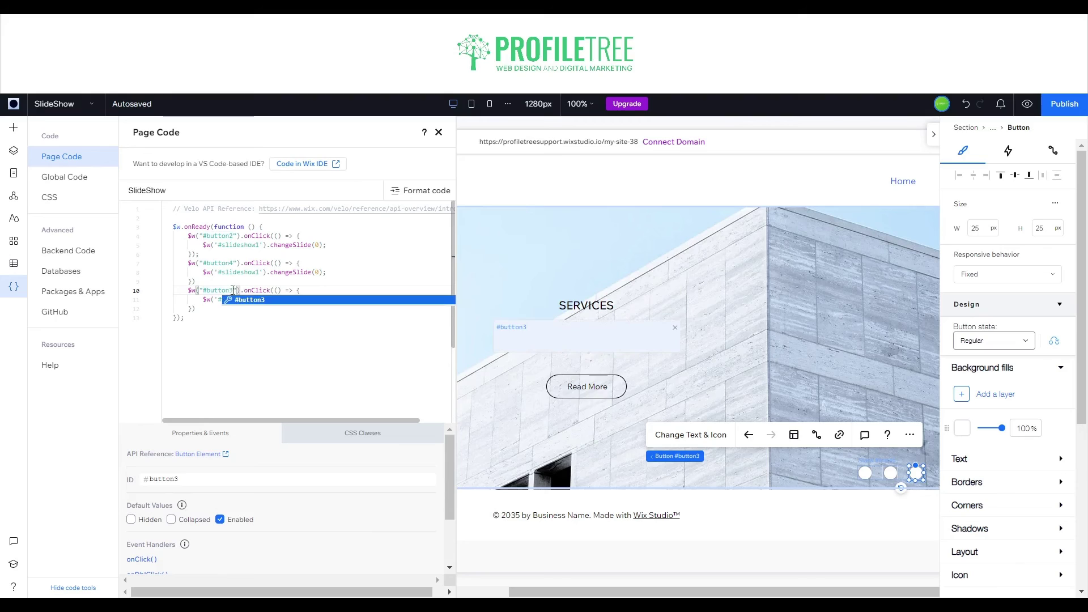
Step: Set the changeSlide index to 1 in the #button4 handler and to 2 in the #button3 handler
click(315, 273)
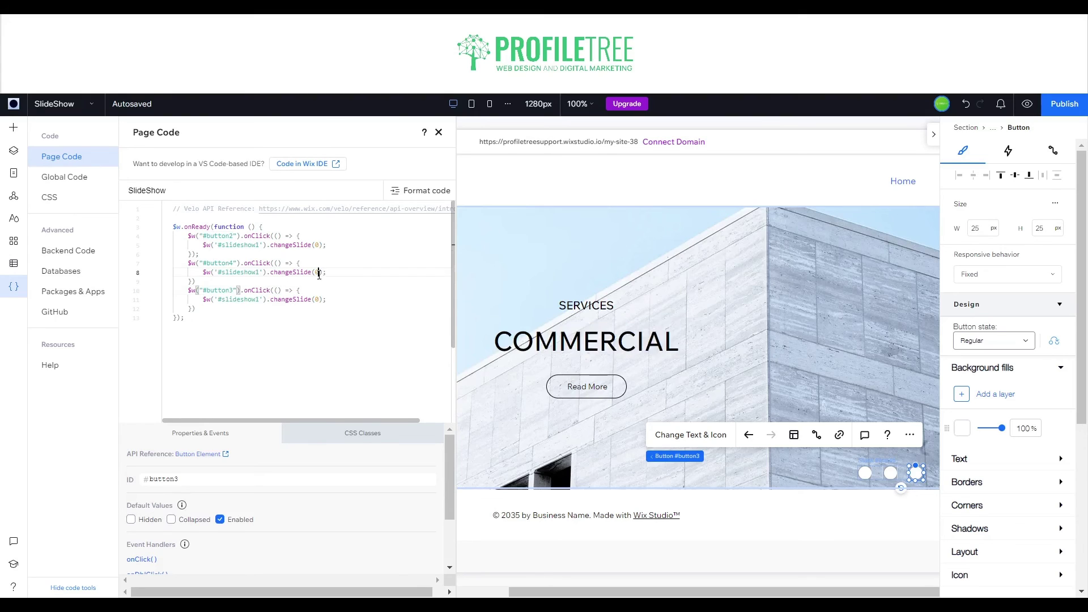
text(1)
click(319, 299)
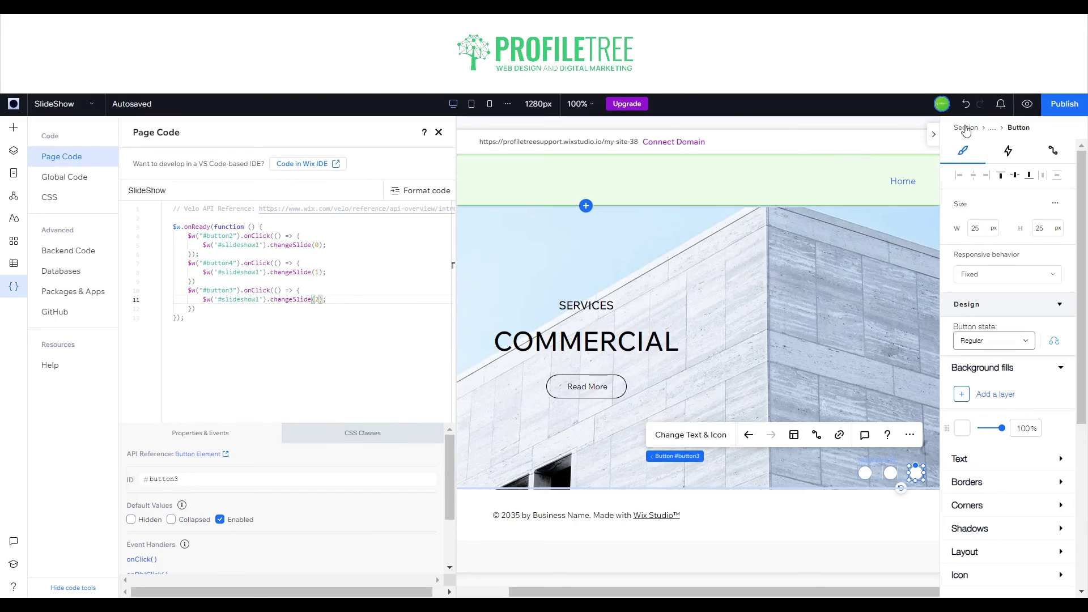
Step: Close the page code, preview the page to test slide switching with the three round buttons, and return to editing
click(437, 132)
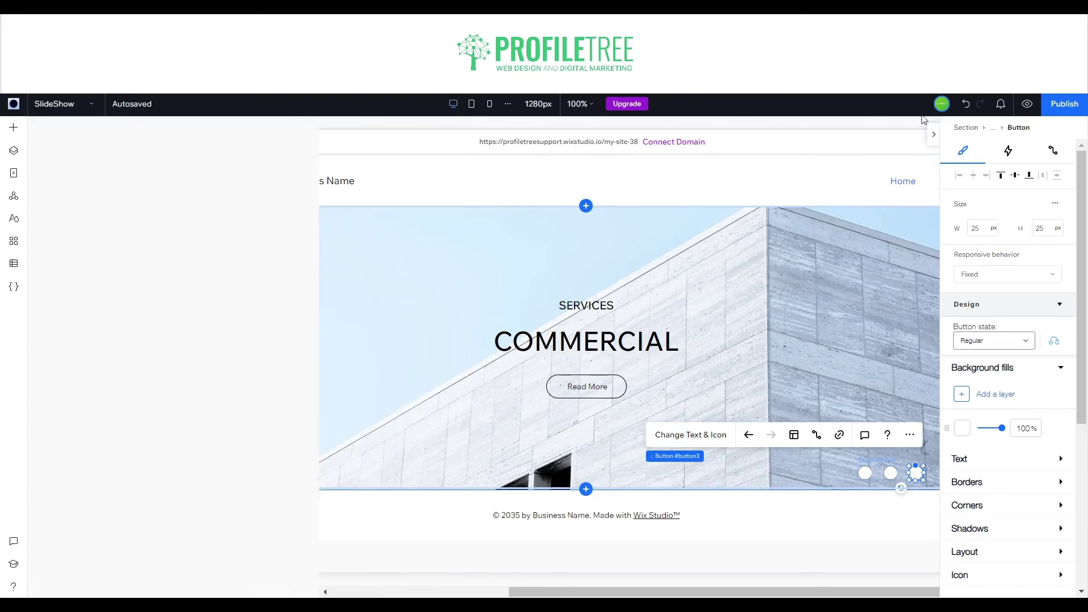
click(932, 138)
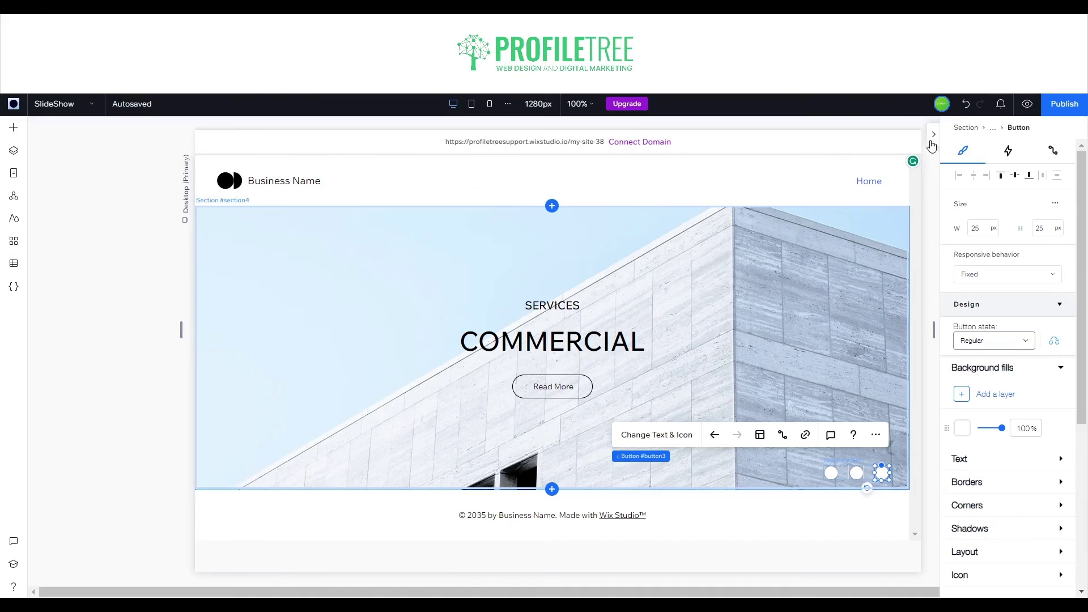
click(1027, 105)
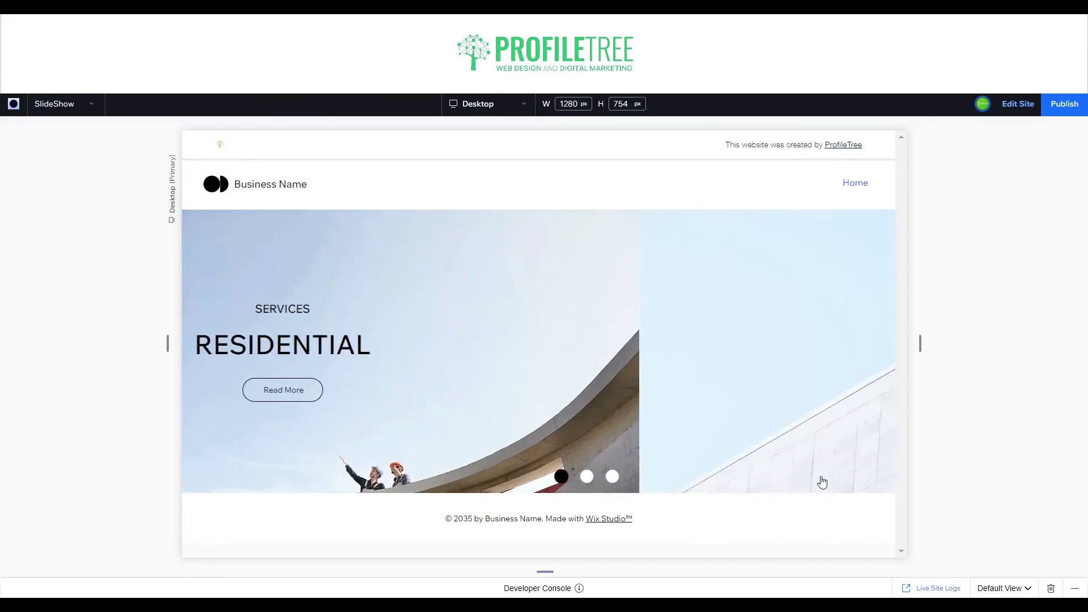
click(852, 476)
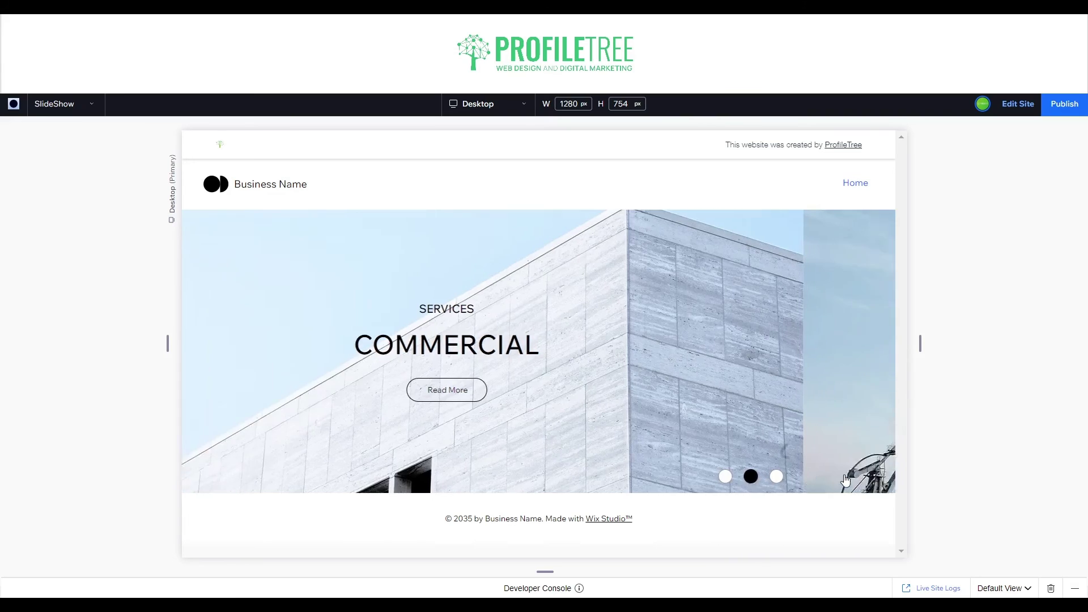
click(868, 477)
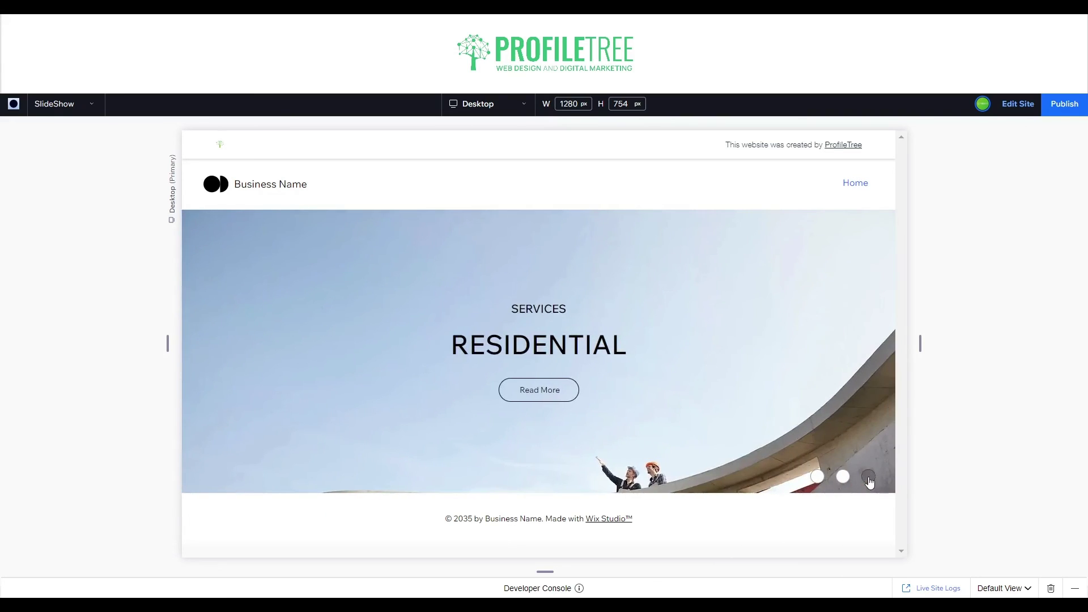
click(838, 477)
click(818, 478)
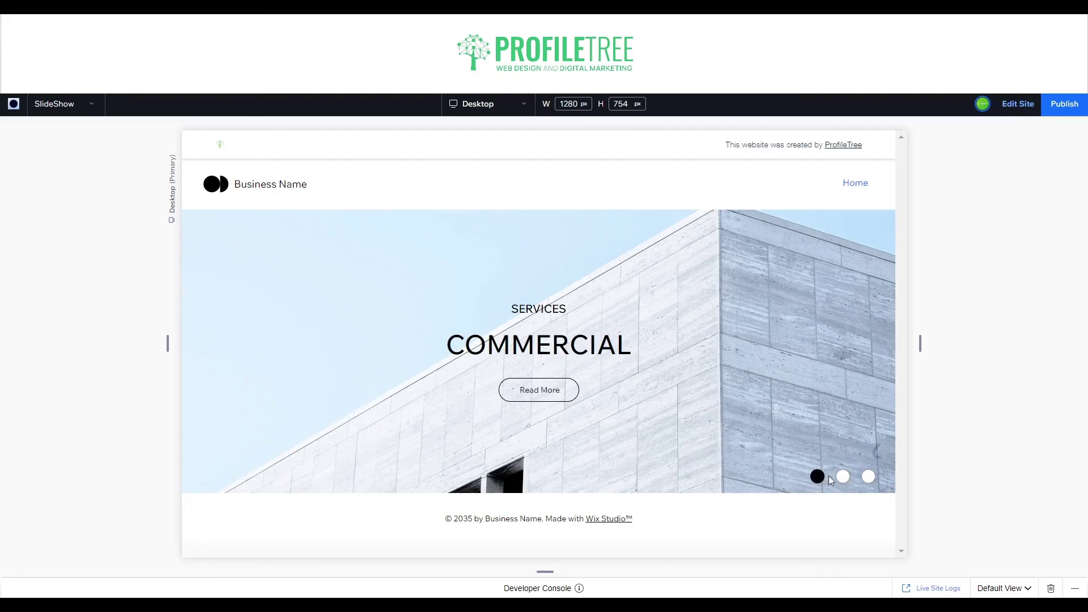
click(867, 478)
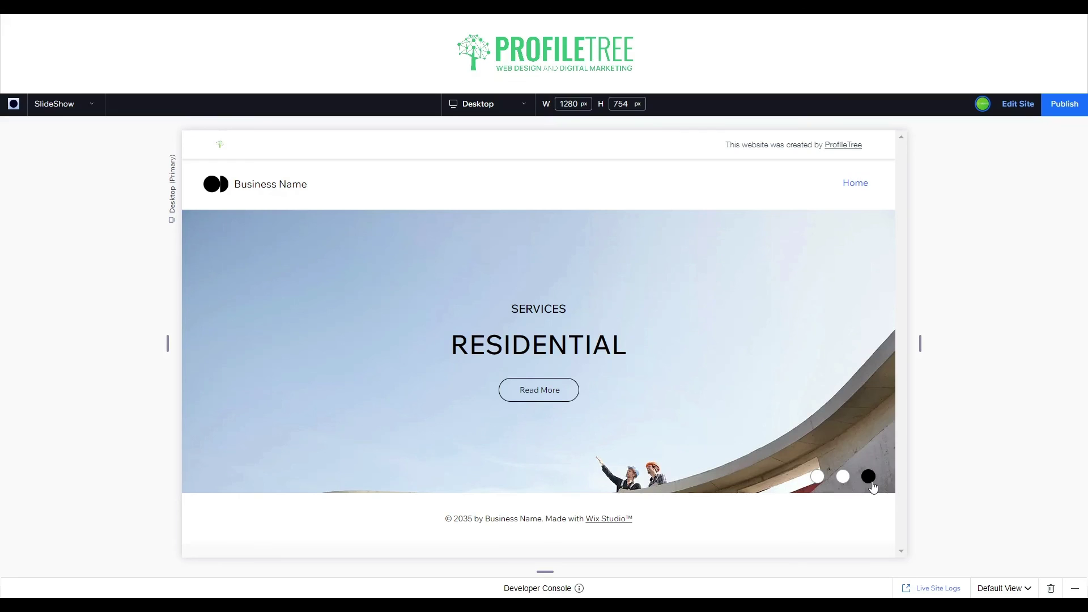
click(819, 477)
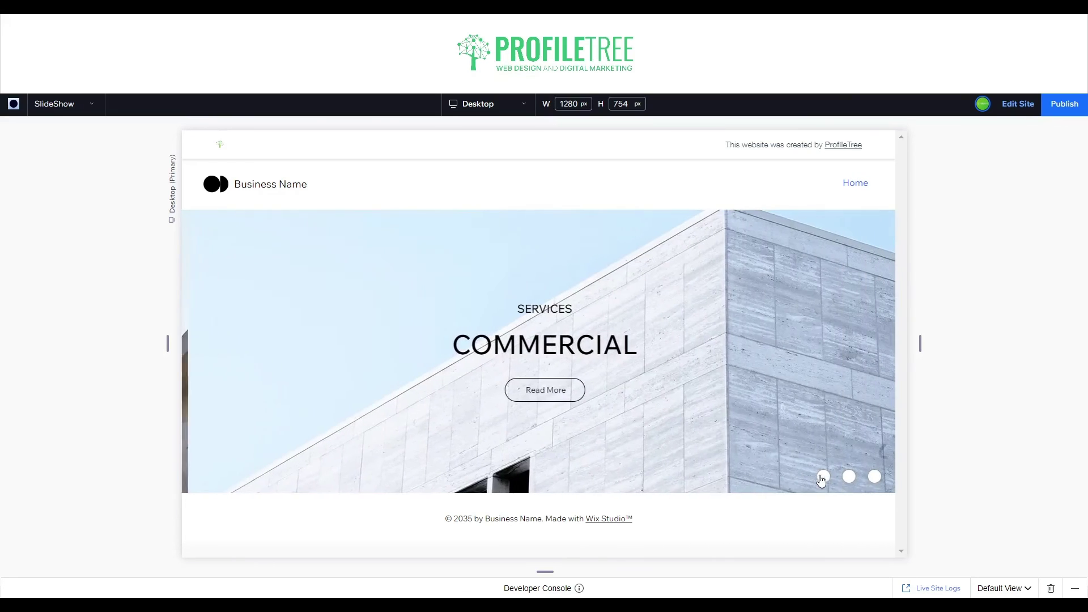
click(1017, 104)
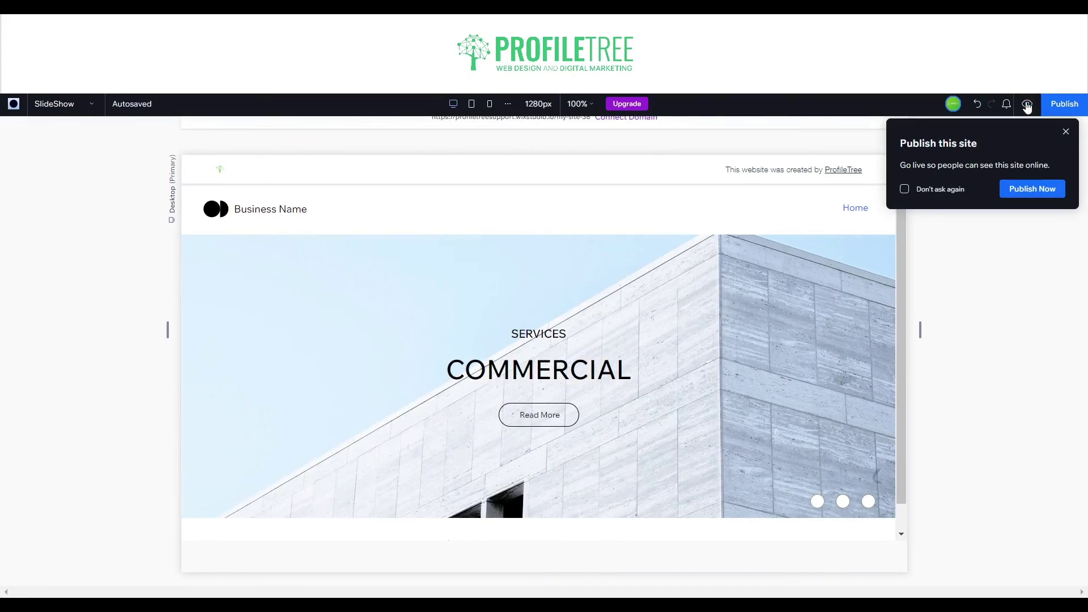
click(1065, 131)
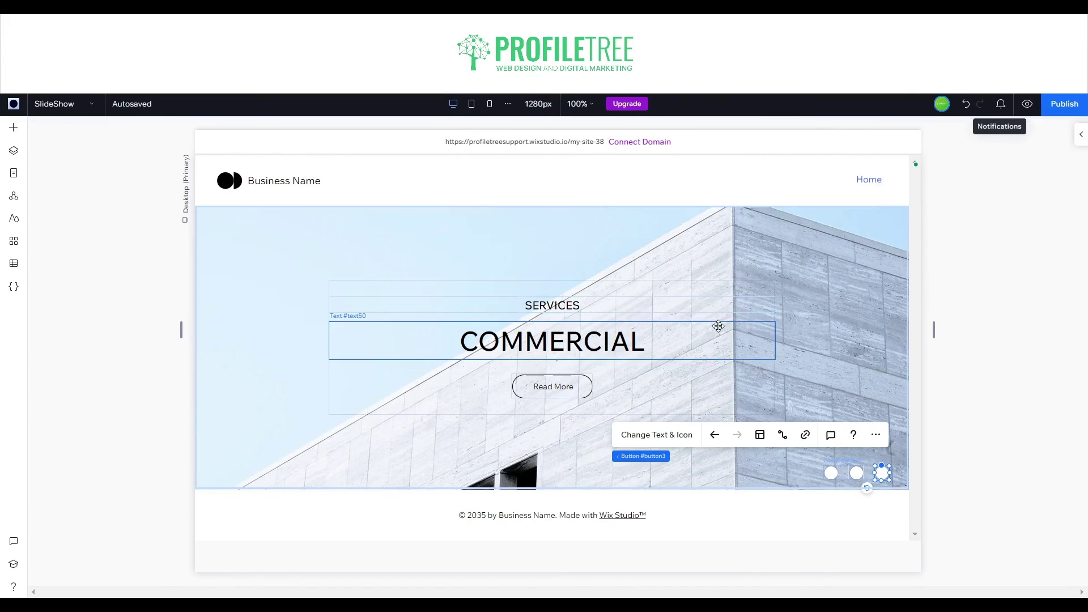
Step: Select the Slideshow Repeater #slideshow1 that contains the COMMERCIAL slide's background image
click(718, 329)
click(810, 272)
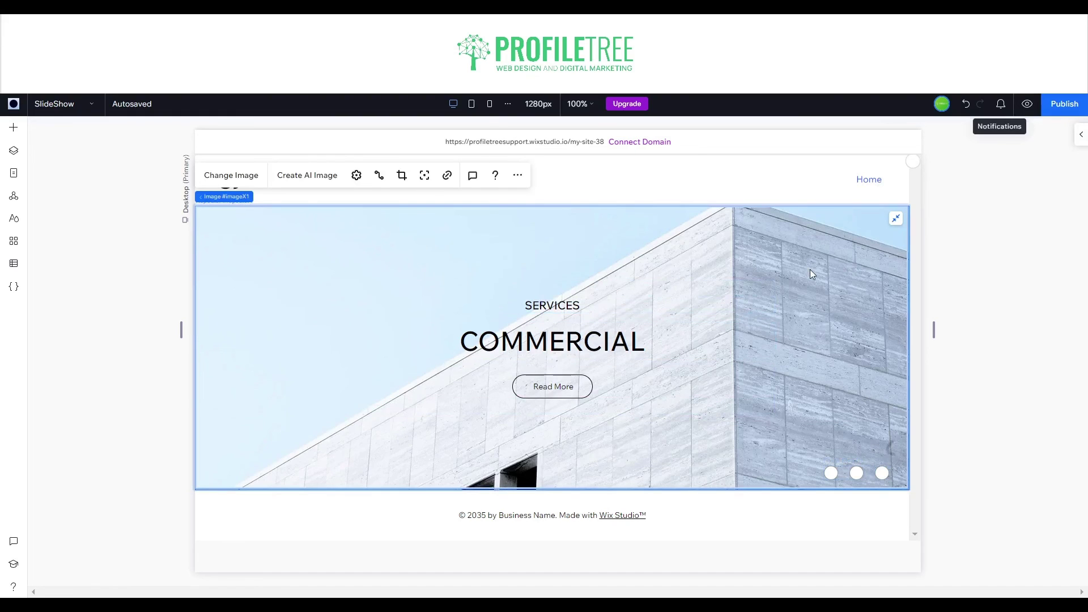
click(1078, 137)
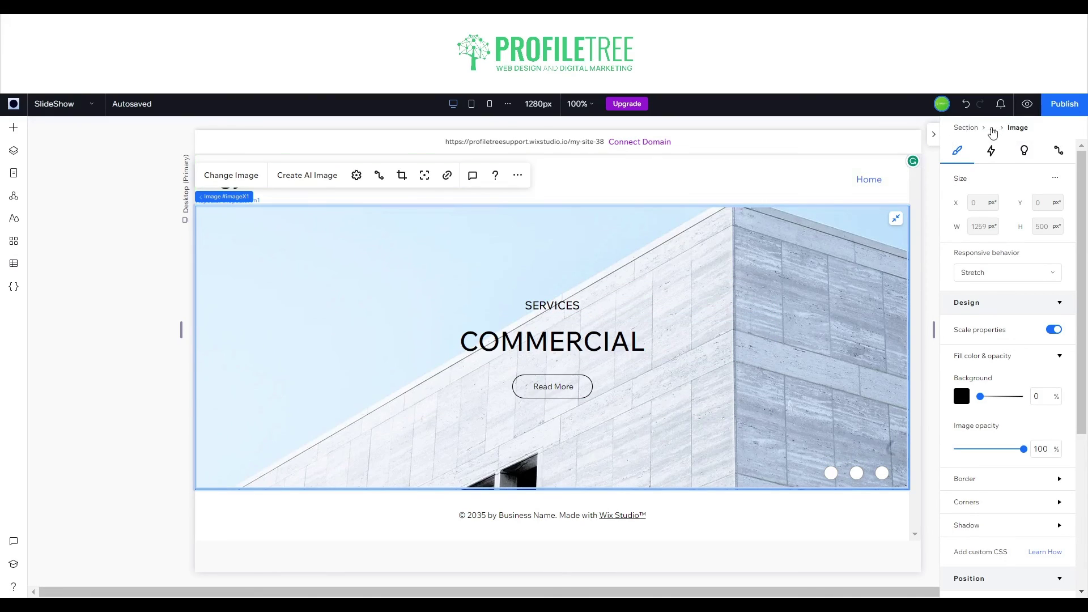
click(992, 132)
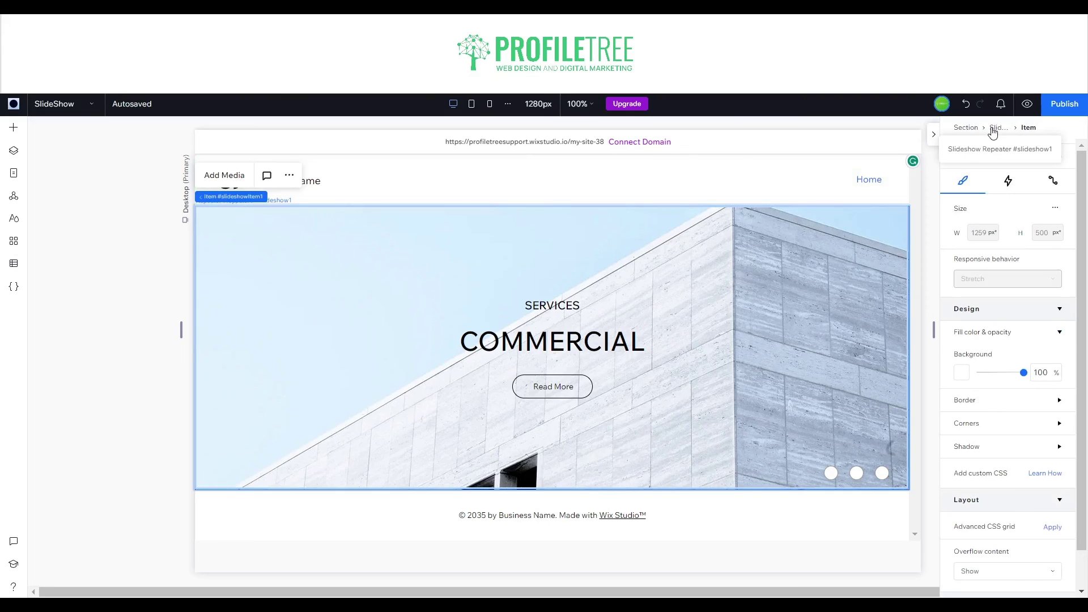
click(992, 130)
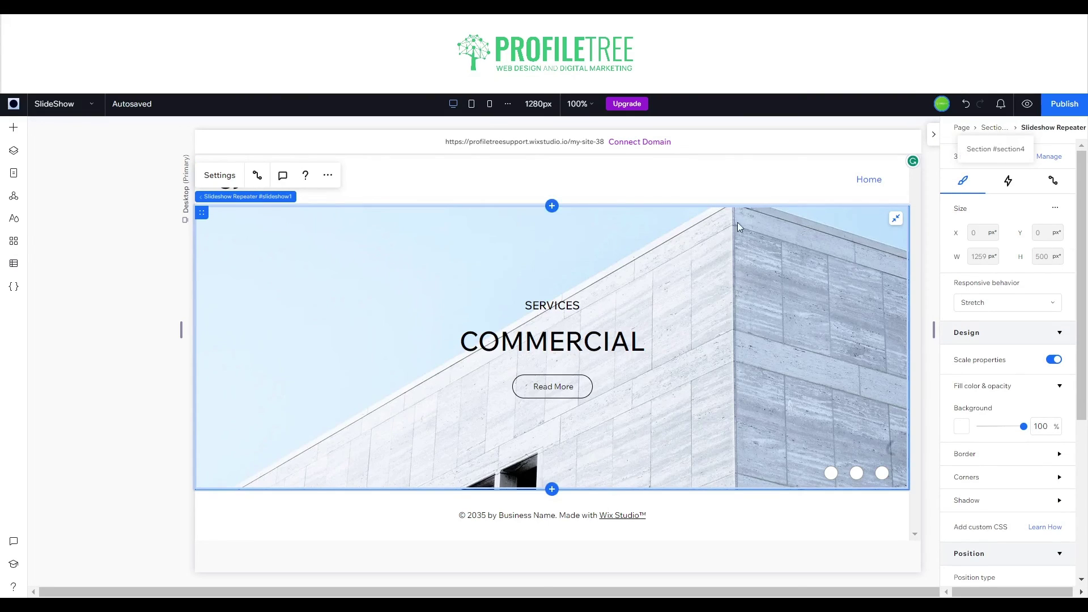
Step: Set the slideshow's transition to Cross-fade and turn off its navigation buttons
click(211, 179)
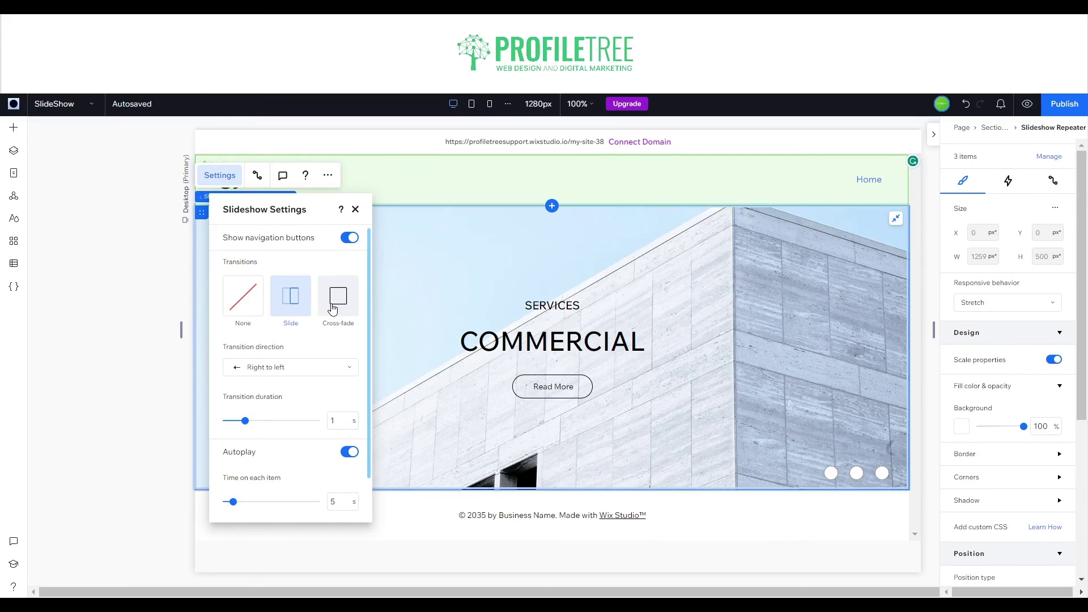
click(332, 309)
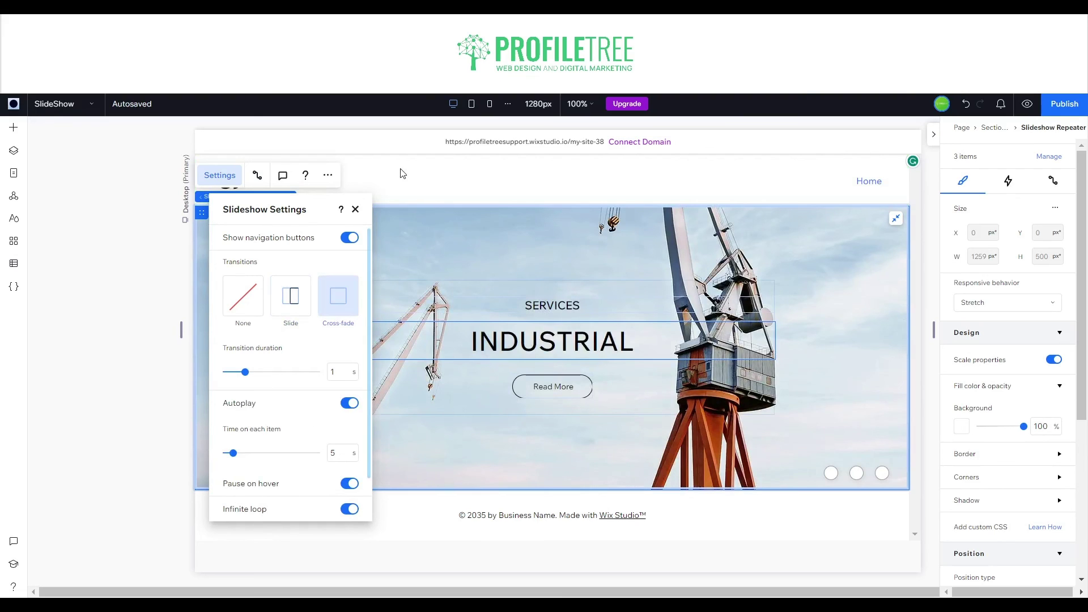
click(352, 238)
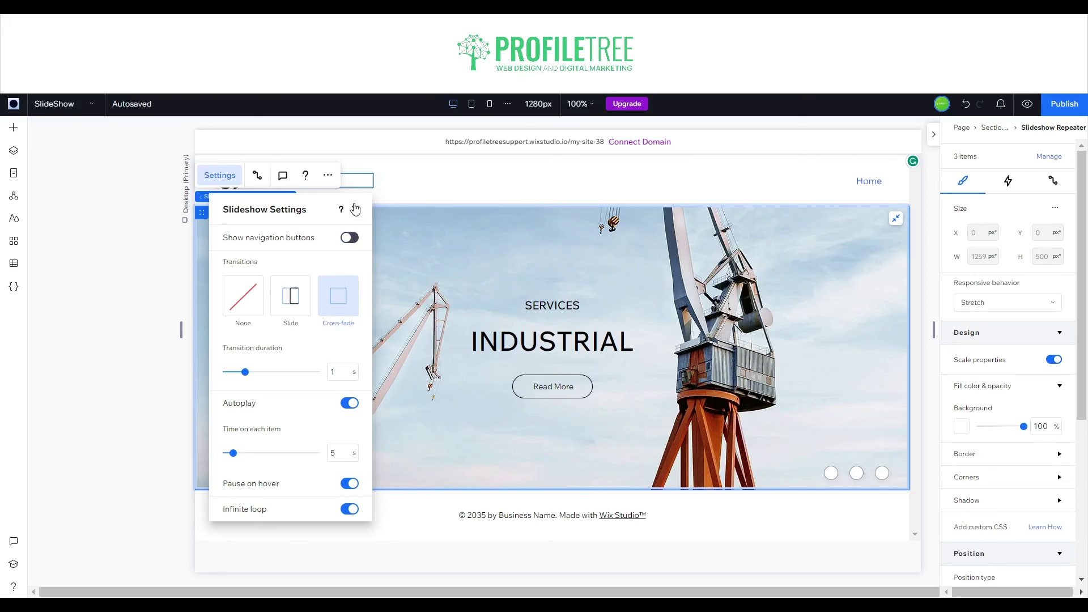
click(355, 209)
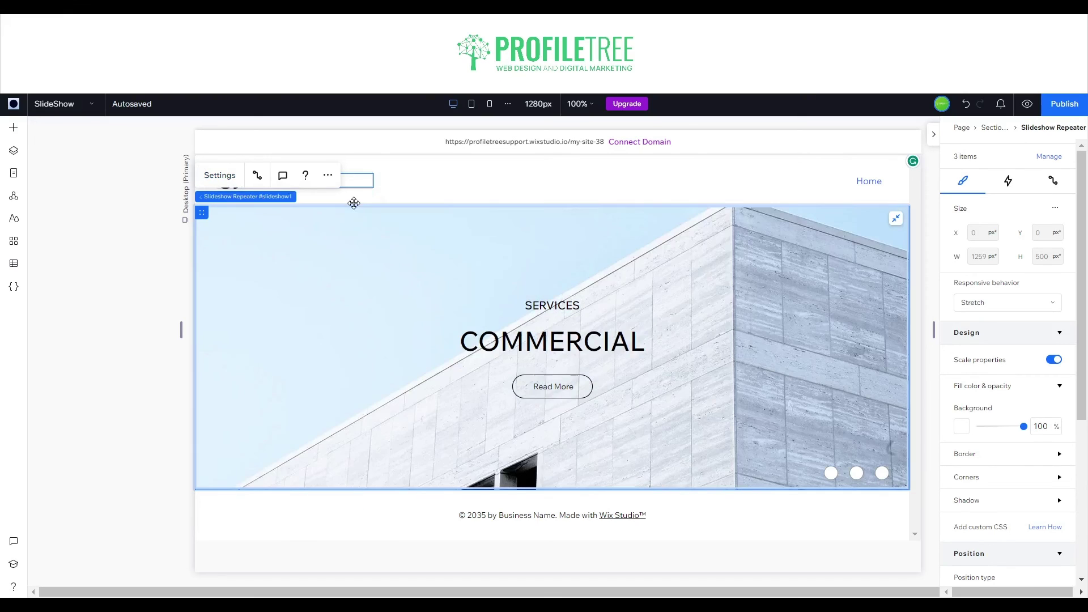
Step: Preview the page again and test the cross-fade between slides using the three round buttons
click(1025, 105)
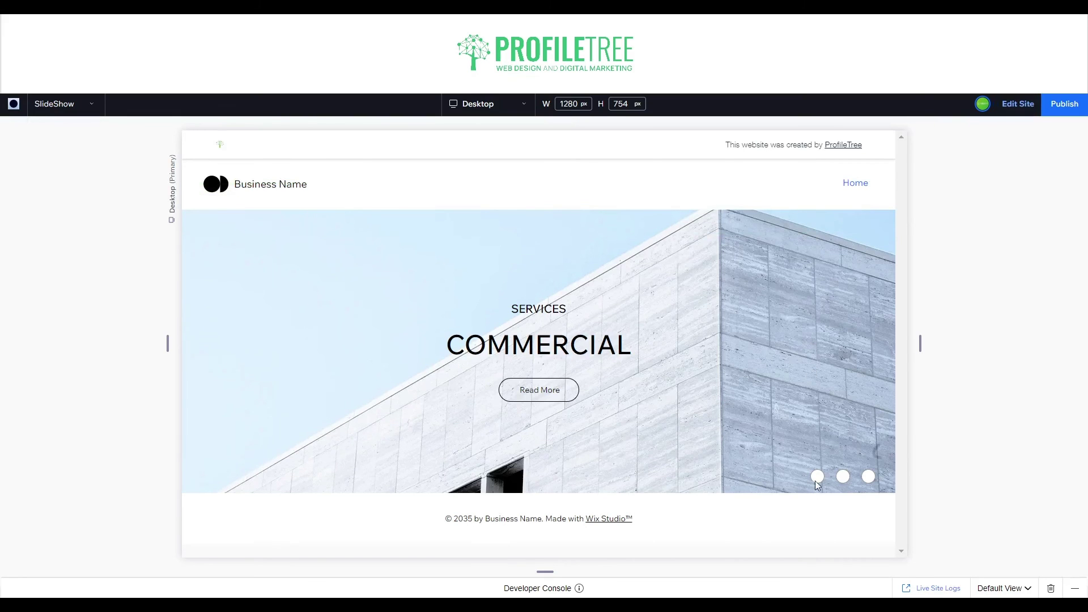
click(843, 476)
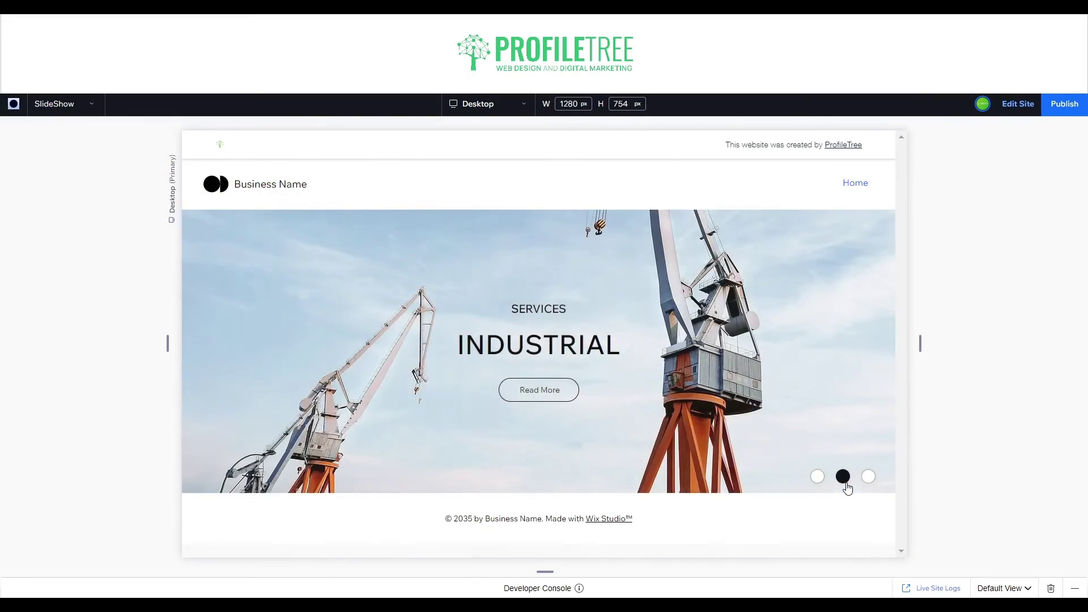
click(869, 478)
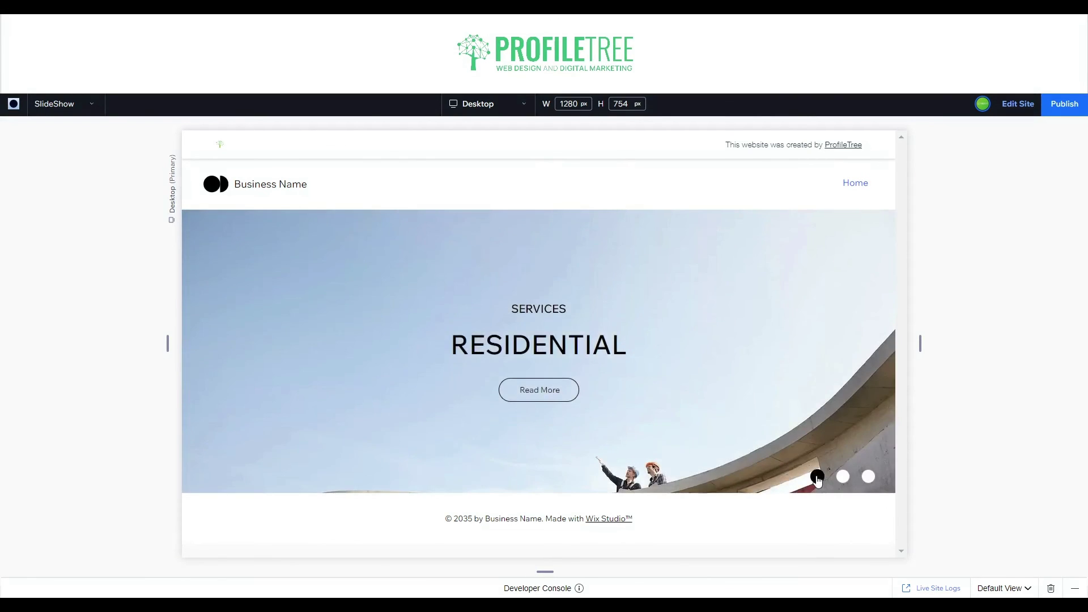
click(818, 479)
click(843, 478)
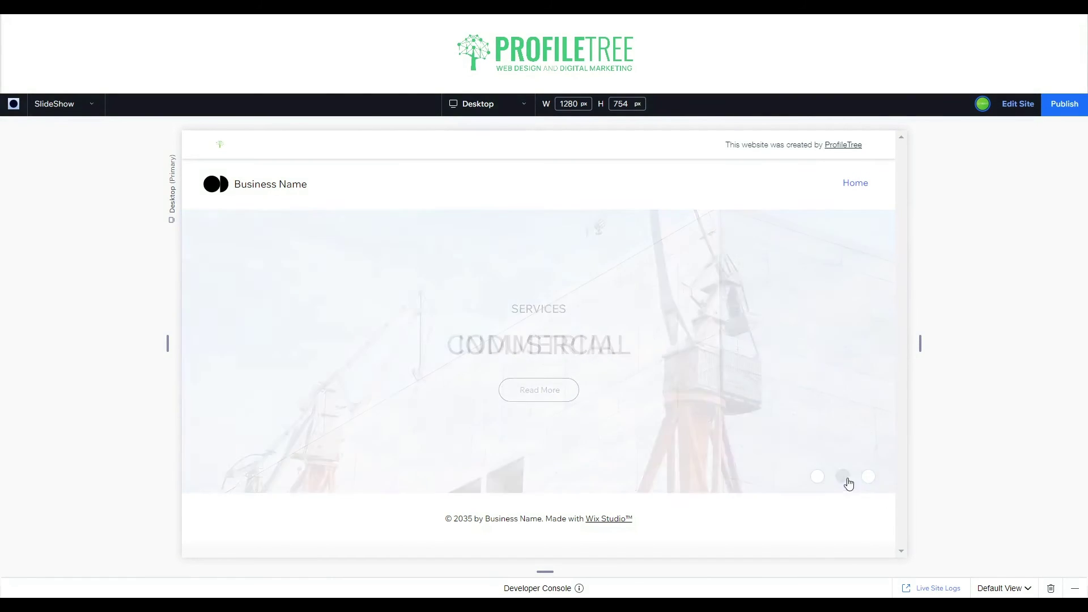
click(870, 480)
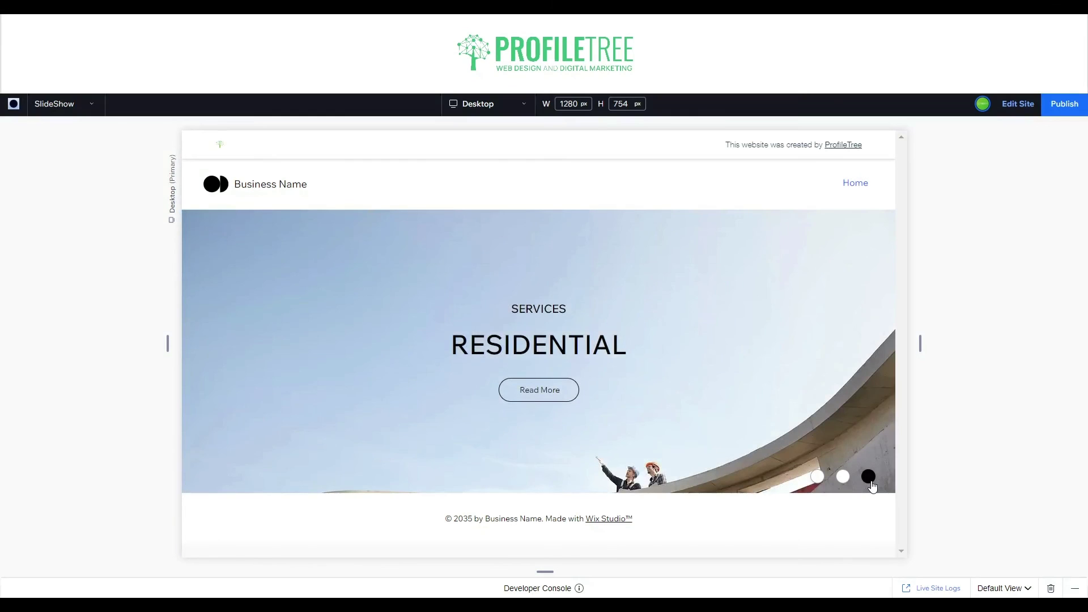